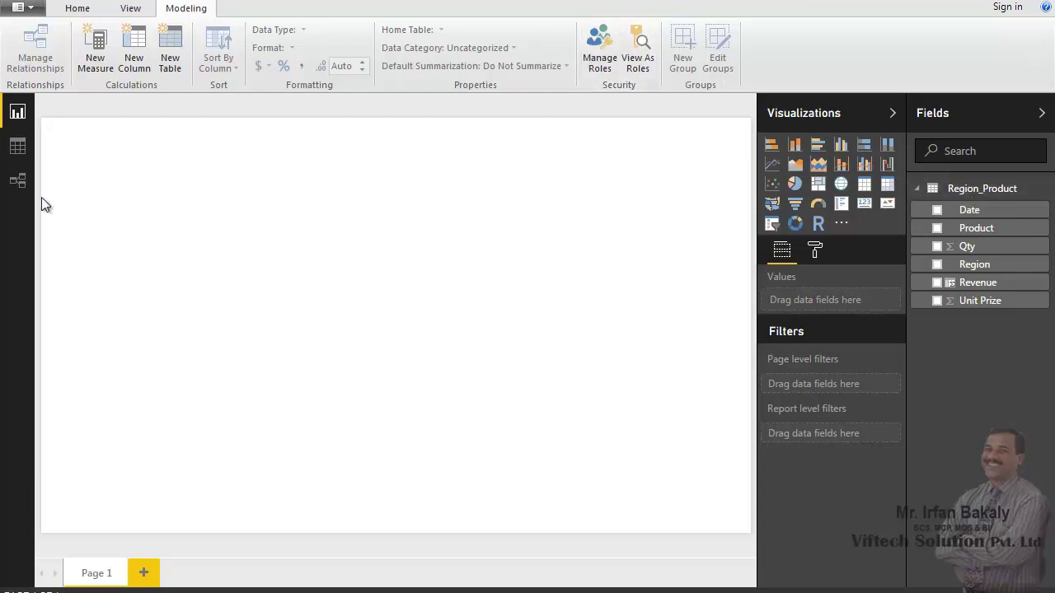
# Step: Review the Region_Product data, then add and enlarge a Revenue by Product clustered column chart
pyautogui.click(18, 156)
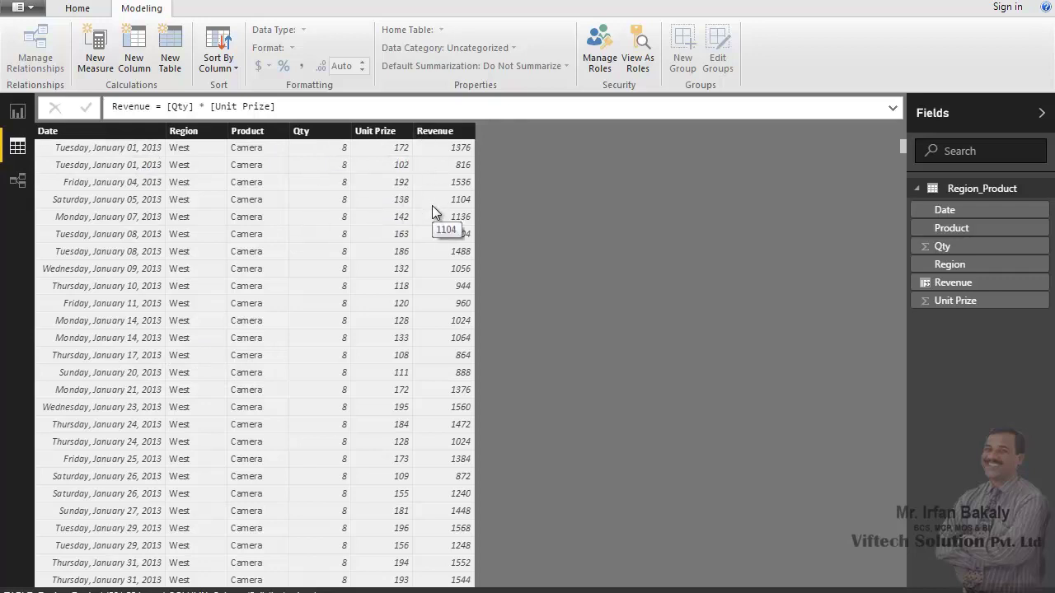
pyautogui.click(17, 112)
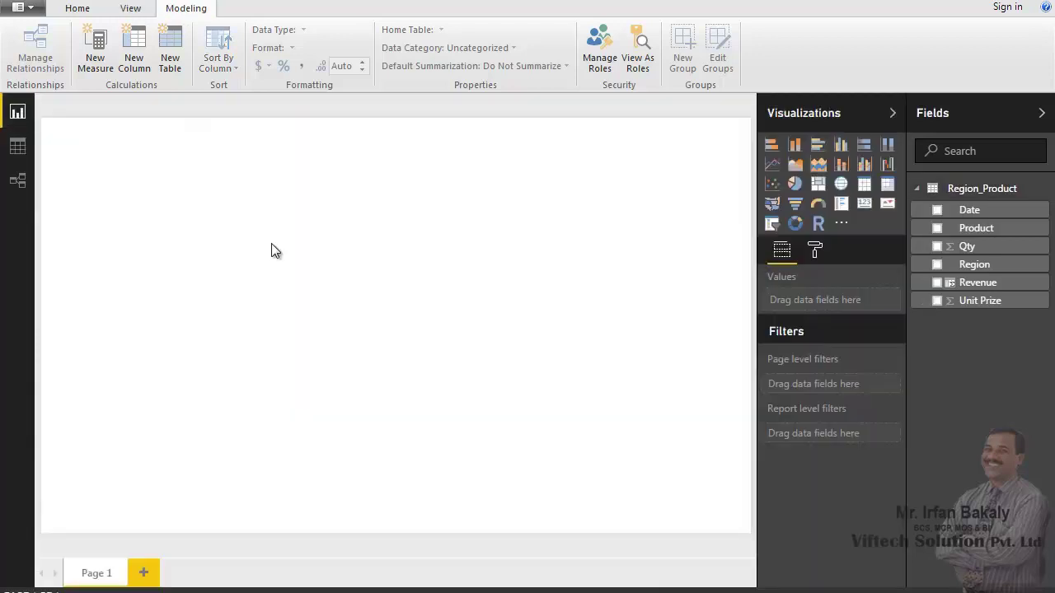
pyautogui.click(936, 229)
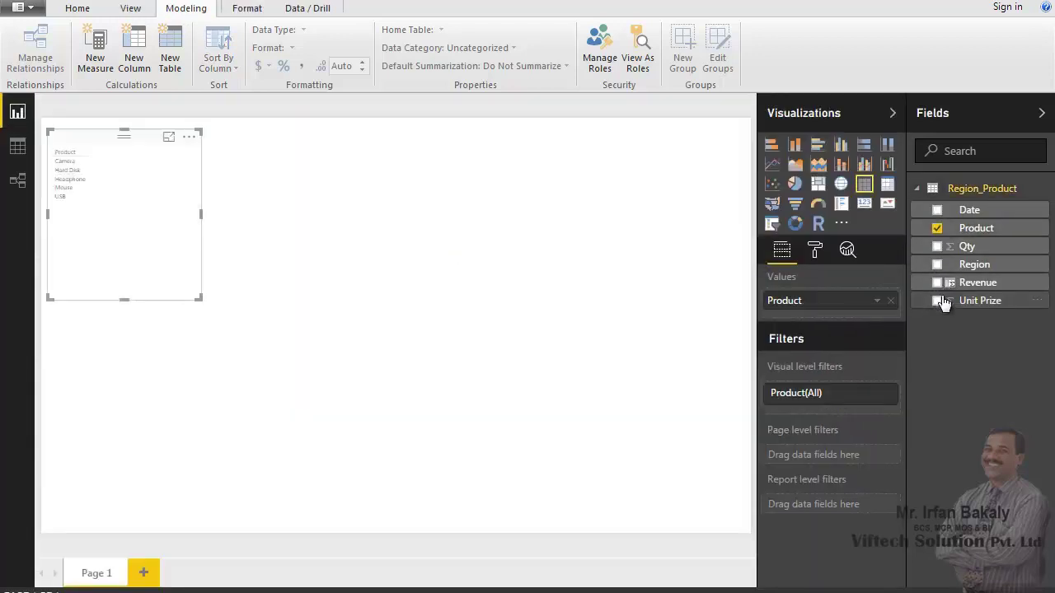
pyautogui.click(936, 283)
pyautogui.click(794, 144)
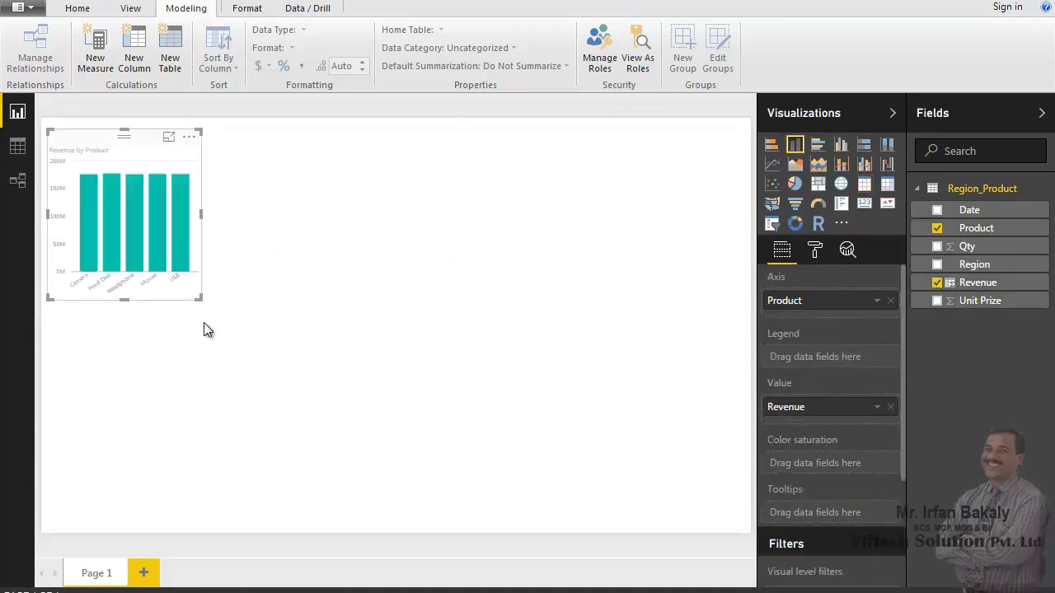
pyautogui.moveTo(198, 298); pyautogui.dragTo(328, 325)
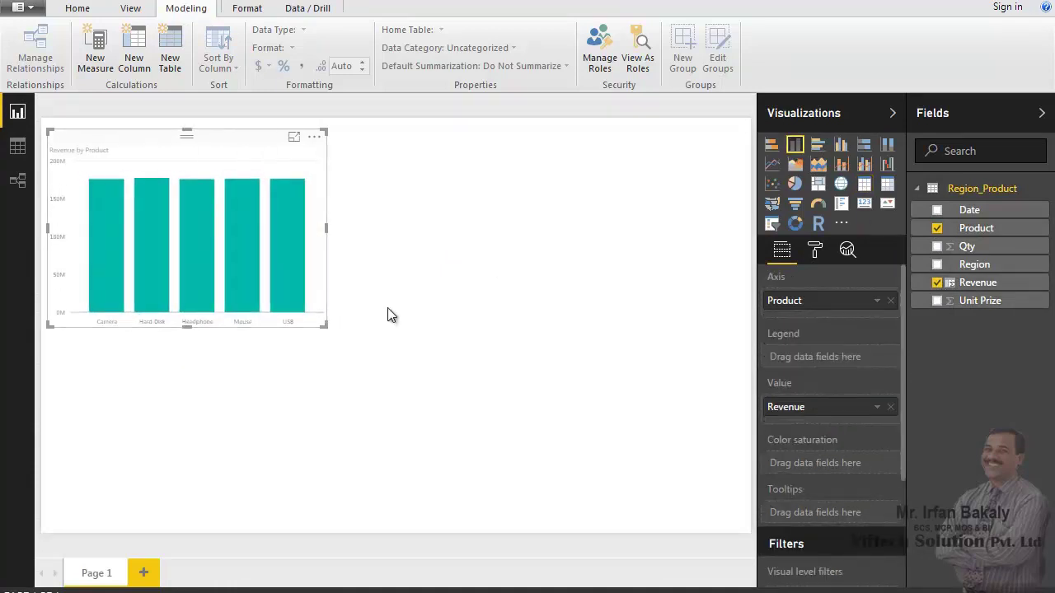
pyautogui.click(428, 297)
# Step: Add a Revenue by Region column chart, move it to the top beside the first, and enlarge it
pyautogui.click(936, 265)
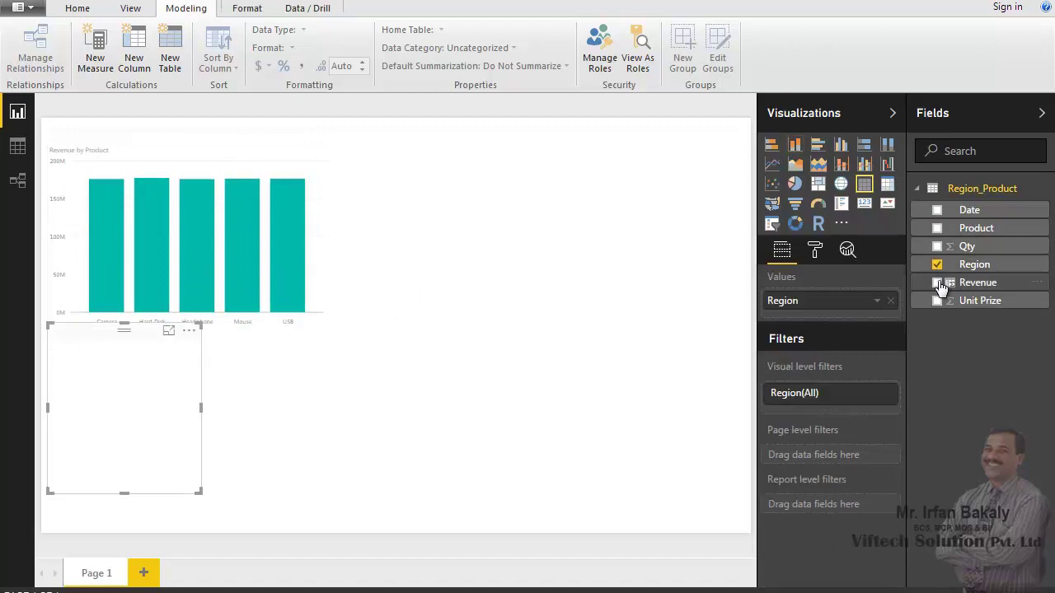
pyautogui.click(936, 282)
pyautogui.click(795, 144)
pyautogui.moveTo(75, 328)
pyautogui.mouseDown()
pyautogui.moveTo(421, 154)
pyautogui.moveTo(359, 143)
pyautogui.mouseUp()
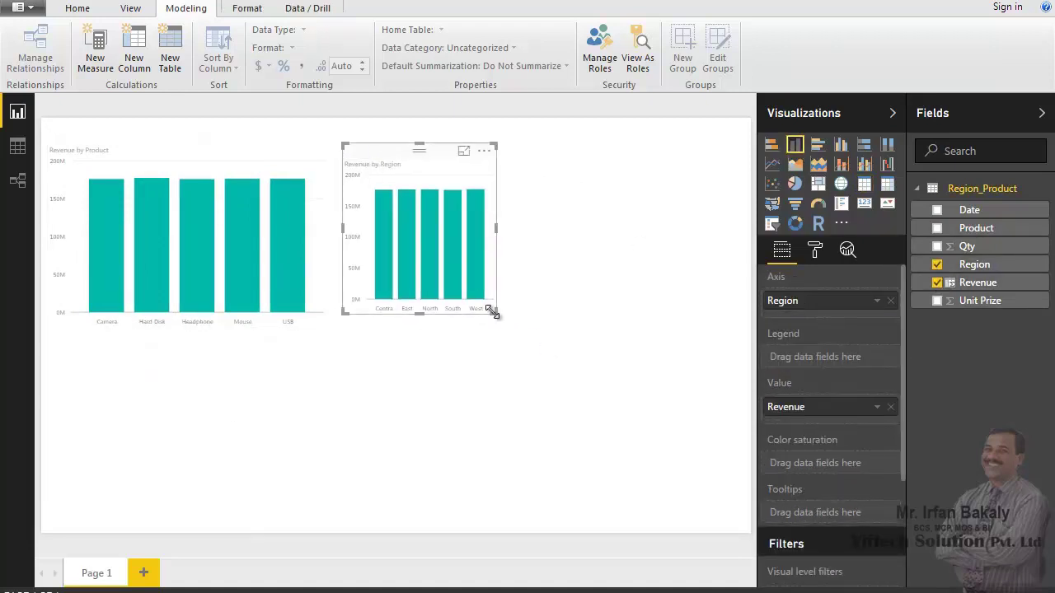
pyautogui.moveTo(494, 313); pyautogui.dragTo(603, 328)
pyautogui.click(527, 363)
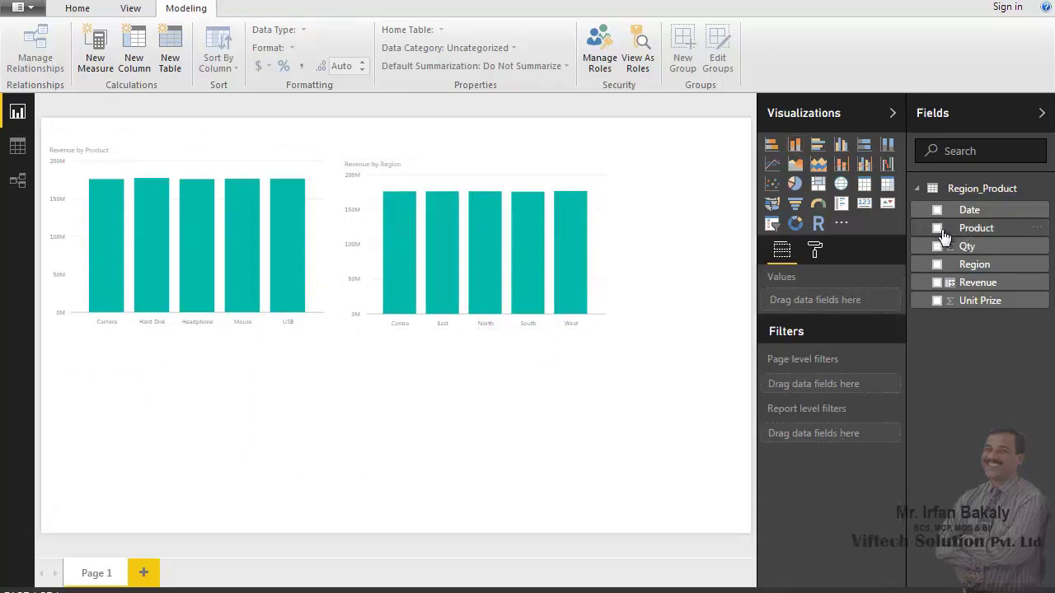
# Step: Add a total Qty gauge below the charts and enlarge it slightly
pyautogui.click(936, 246)
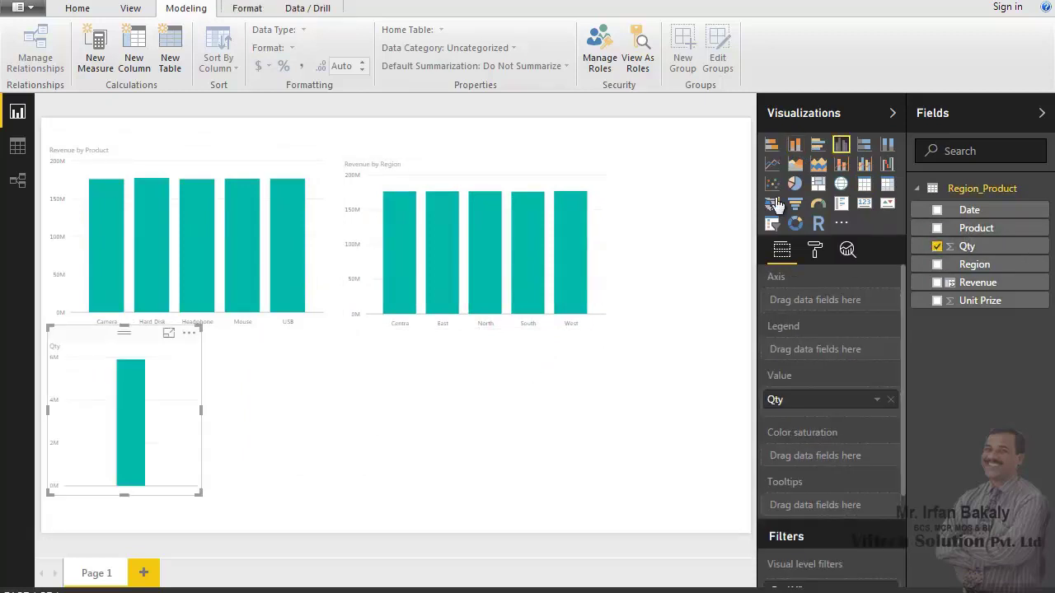
pyautogui.click(817, 204)
pyautogui.moveTo(201, 495); pyautogui.dragTo(287, 506)
pyautogui.moveTo(132, 346); pyautogui.dragTo(157, 353)
pyautogui.click(453, 373)
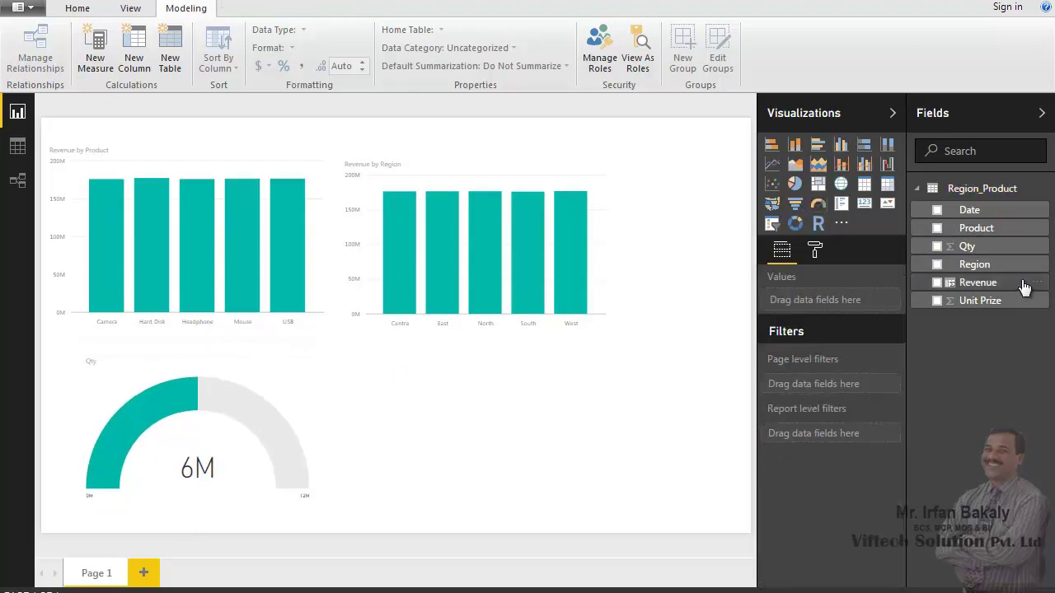
# Step: Add a total Revenue gauge beside the Qty gauge and widen it
pyautogui.click(937, 283)
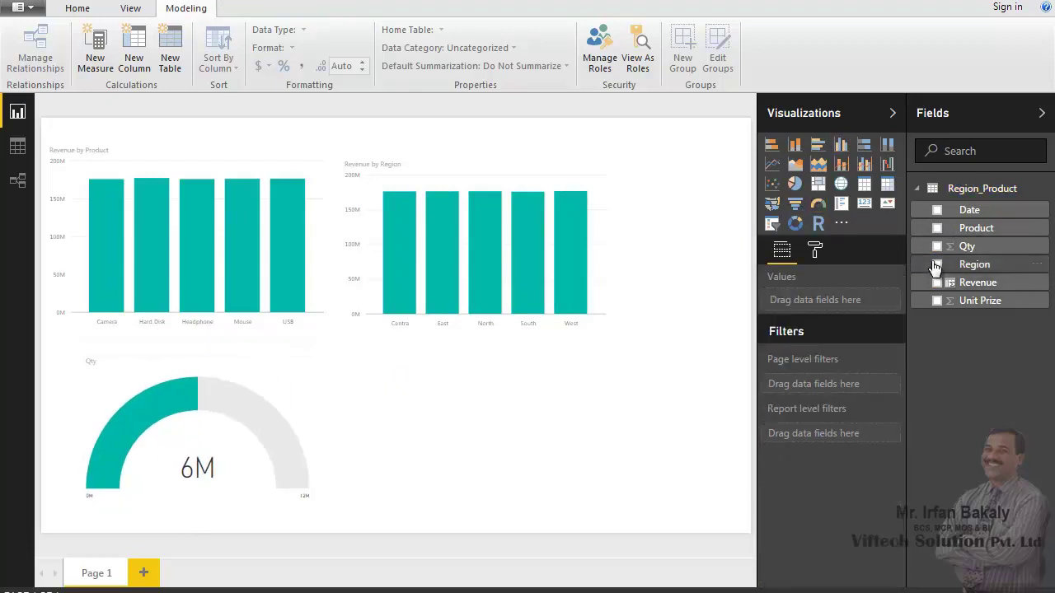
pyautogui.click(818, 208)
pyautogui.moveTo(355, 332); pyautogui.dragTo(413, 343)
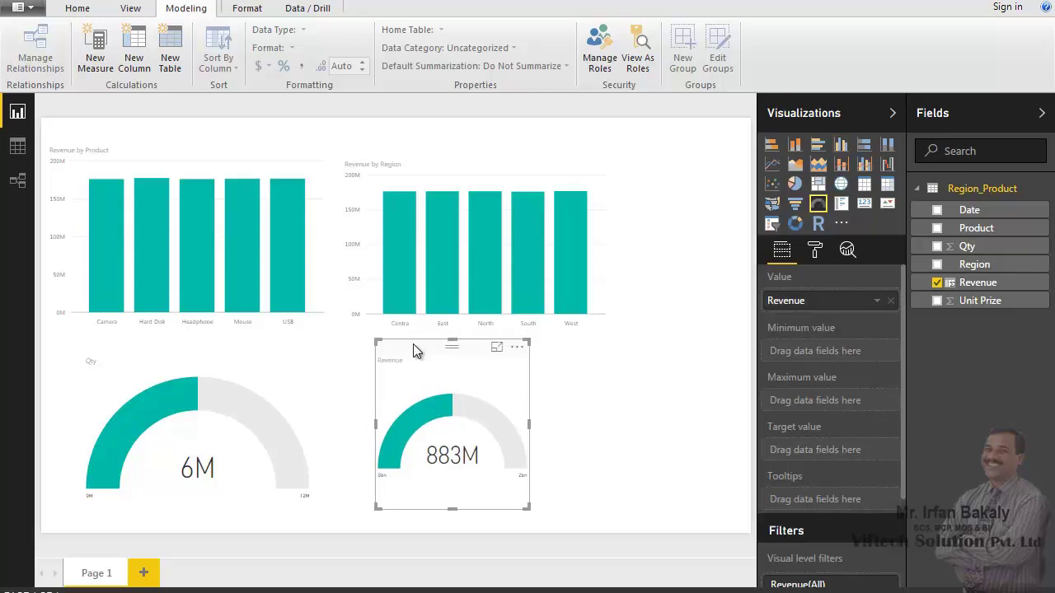
pyautogui.moveTo(528, 509); pyautogui.dragTo(595, 510)
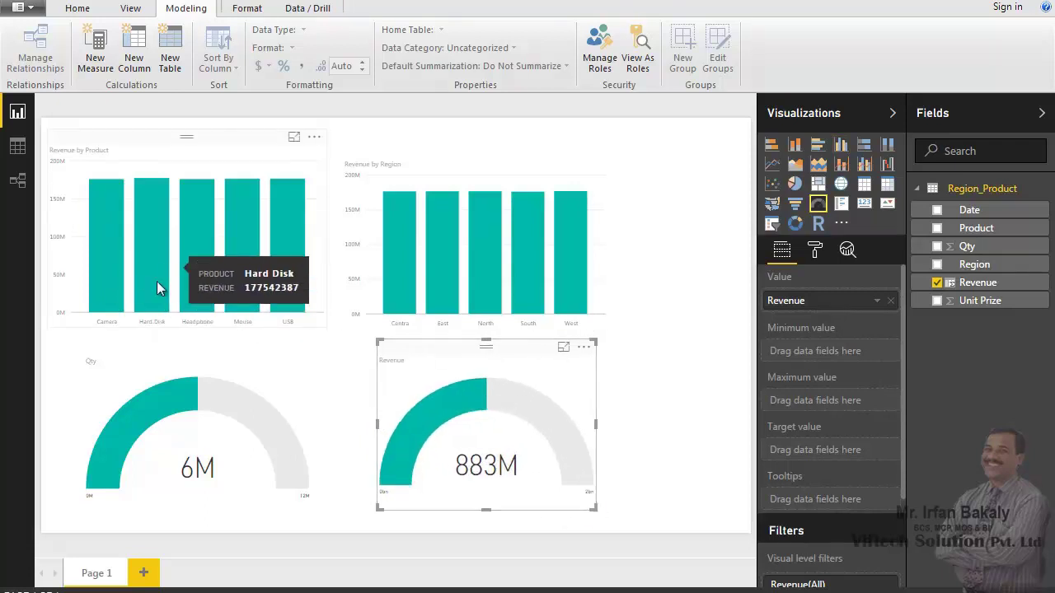
pyautogui.moveTo(515, 272)
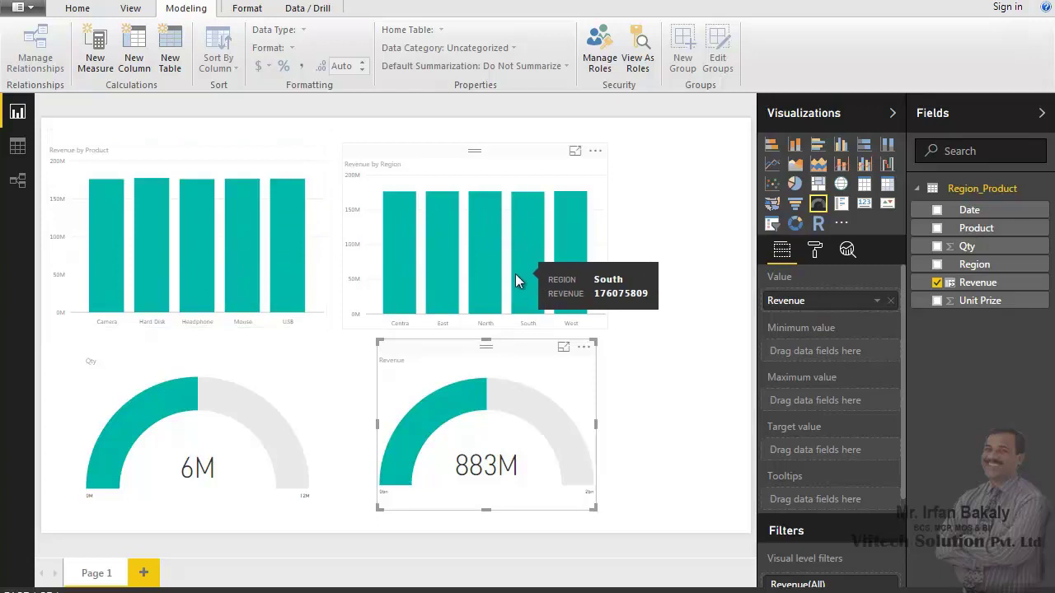
pyautogui.moveTo(297, 412)
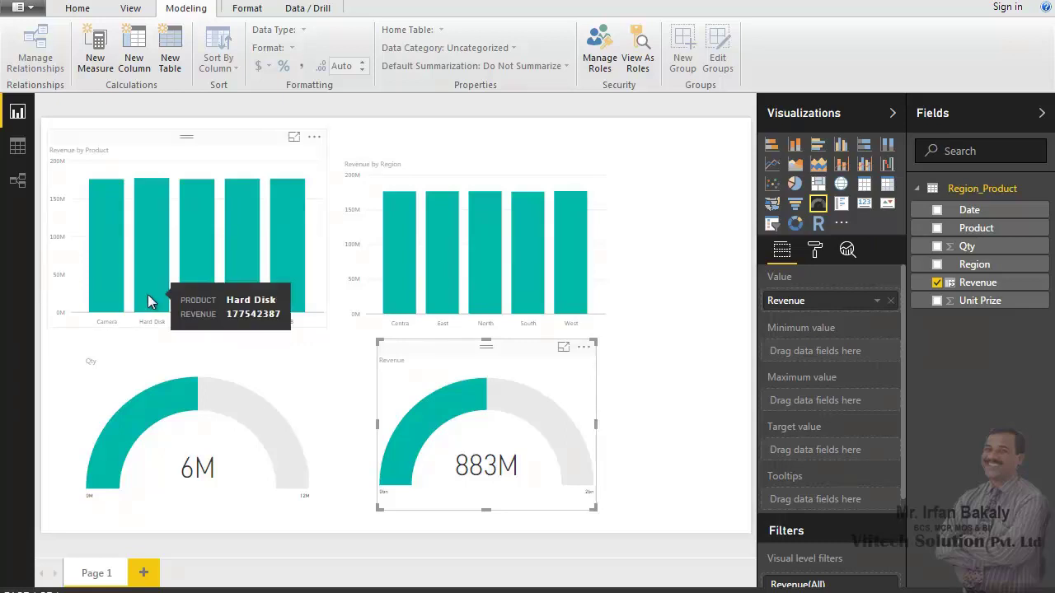
pyautogui.moveTo(484, 313)
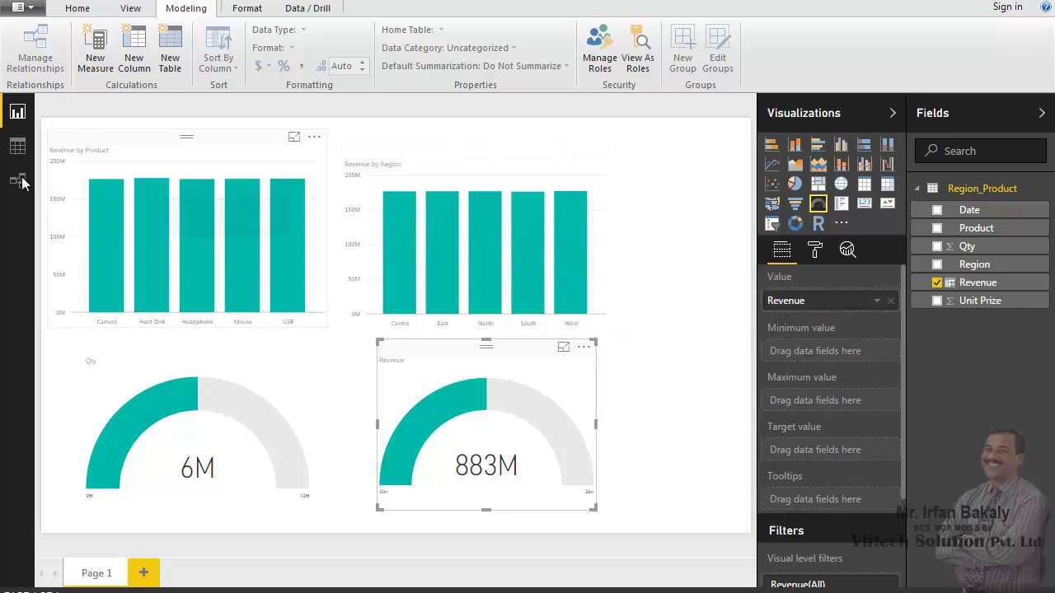
pyautogui.click(17, 146)
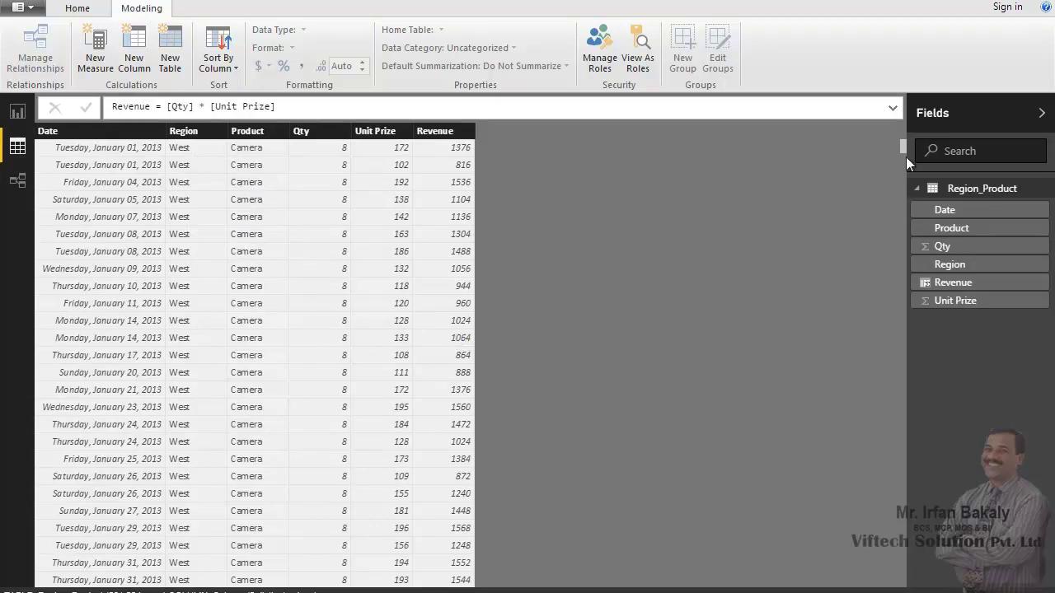
pyautogui.moveTo(902, 146); pyautogui.dragTo(902, 335)
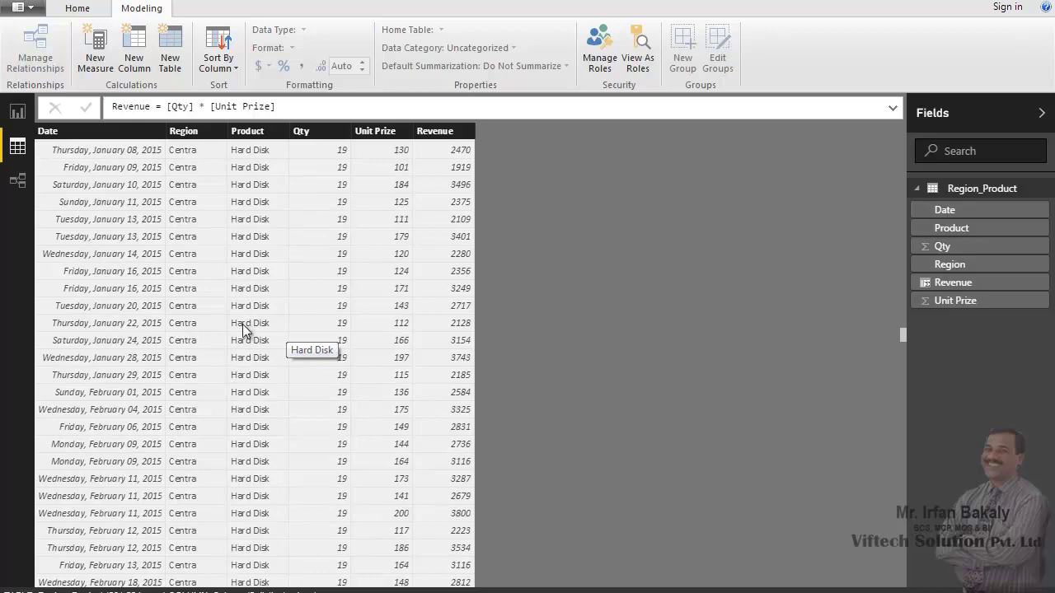
pyautogui.click(17, 111)
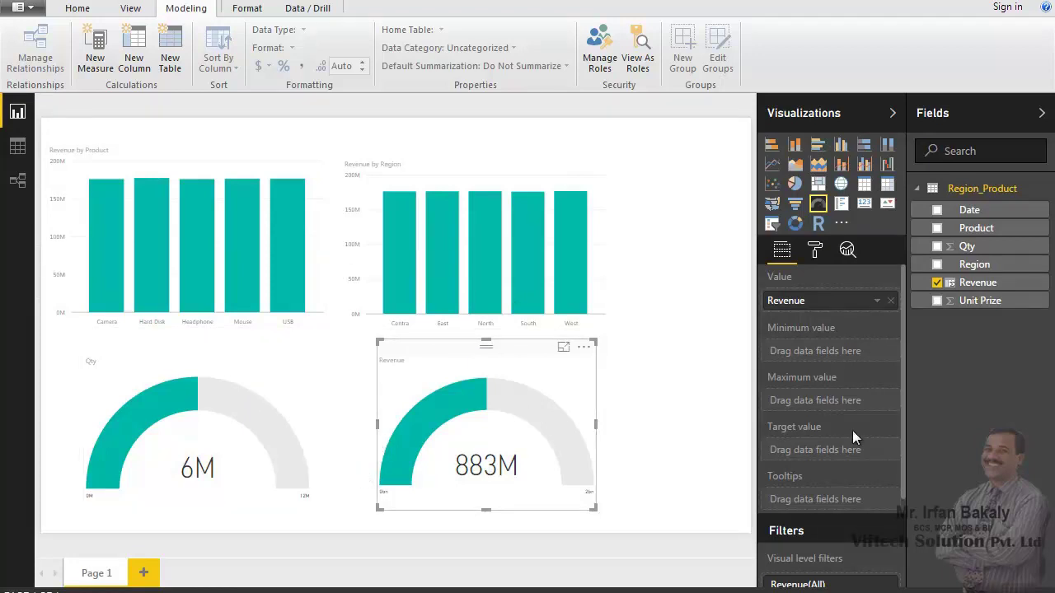
pyautogui.moveTo(904, 416); pyautogui.dragTo(913, 536)
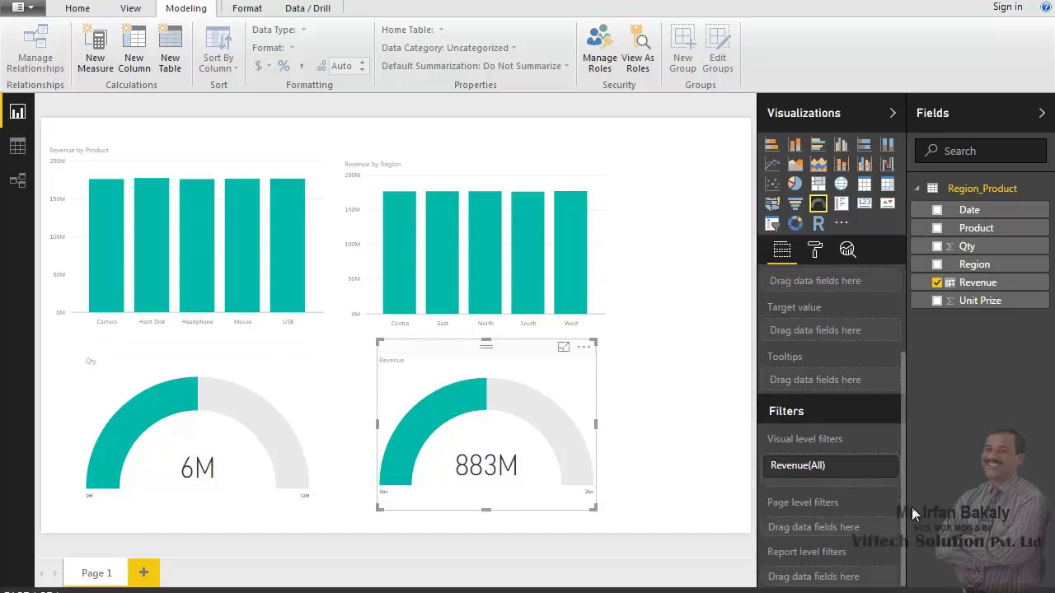
pyautogui.click(475, 176)
pyautogui.scroll(-1, 902, 477)
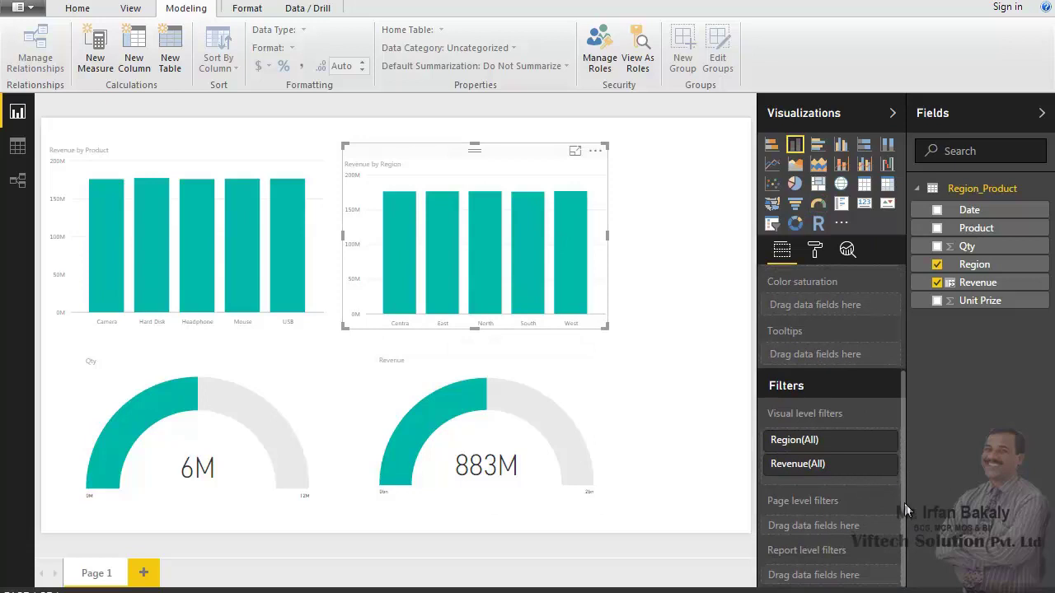
pyautogui.click(221, 142)
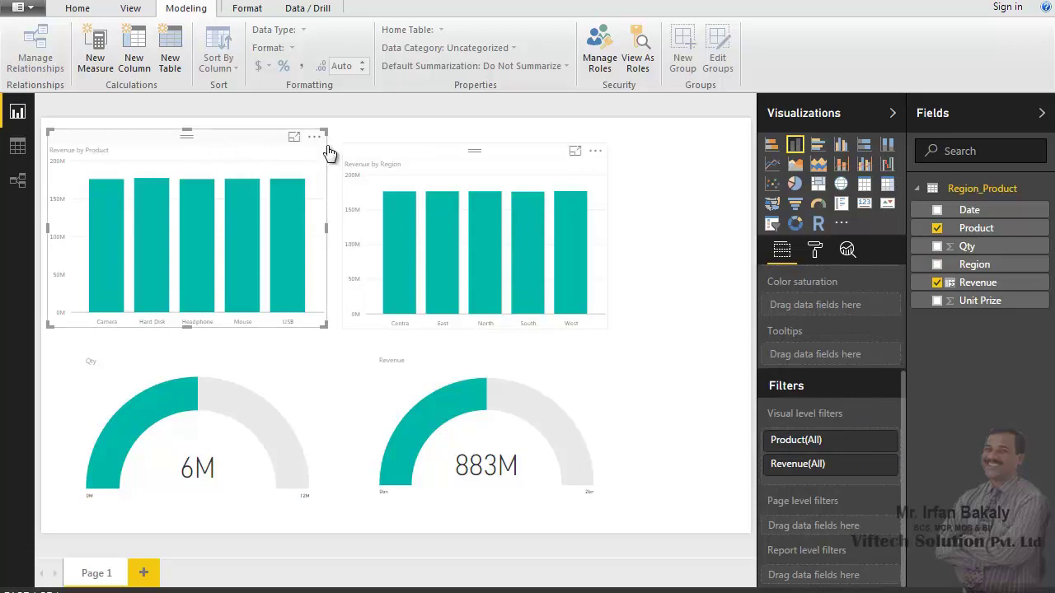
pyautogui.click(694, 208)
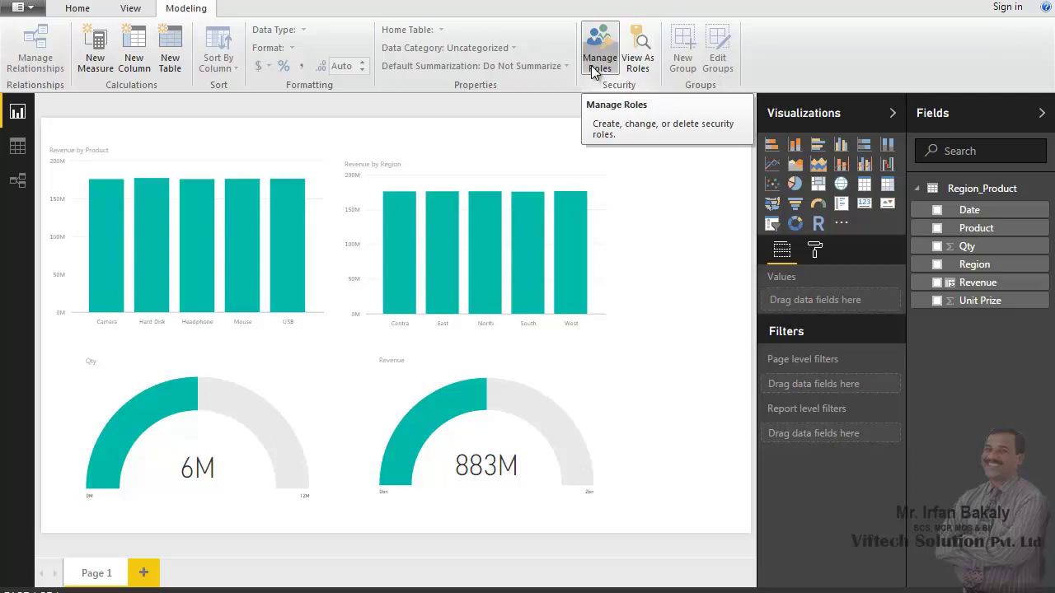
# Step: In Manage roles, create a new role and rename it to the user's first name
pyautogui.click(595, 56)
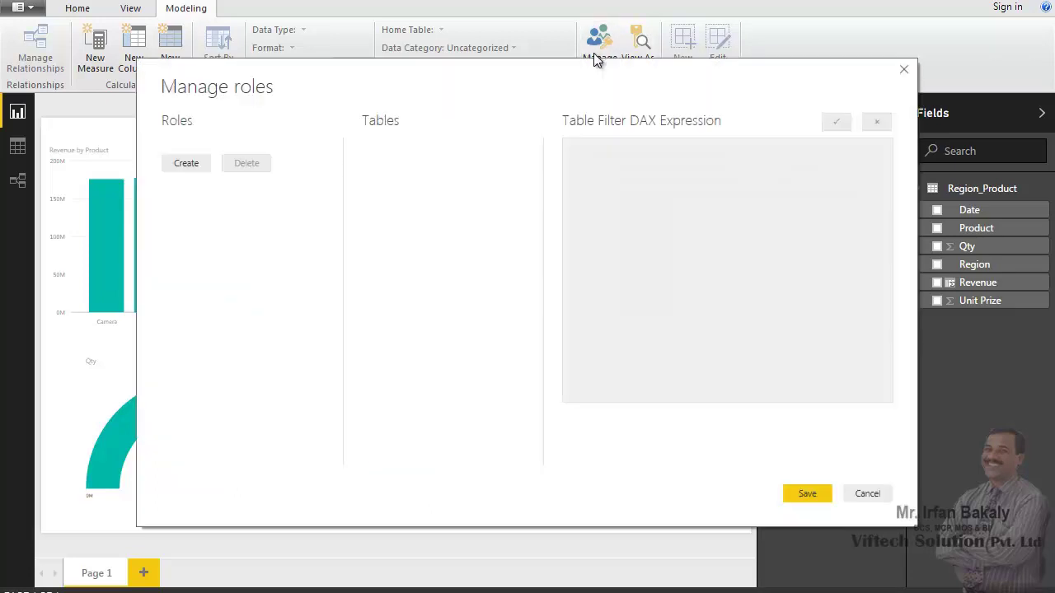
pyautogui.click(191, 164)
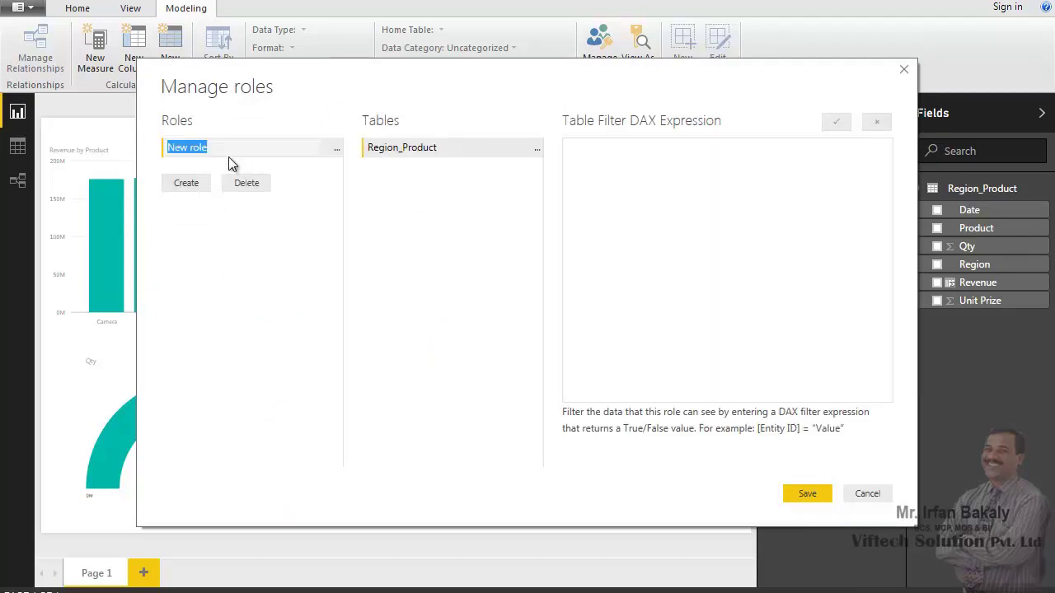
pyautogui.write('Irfan')
pyautogui.press('Tab')
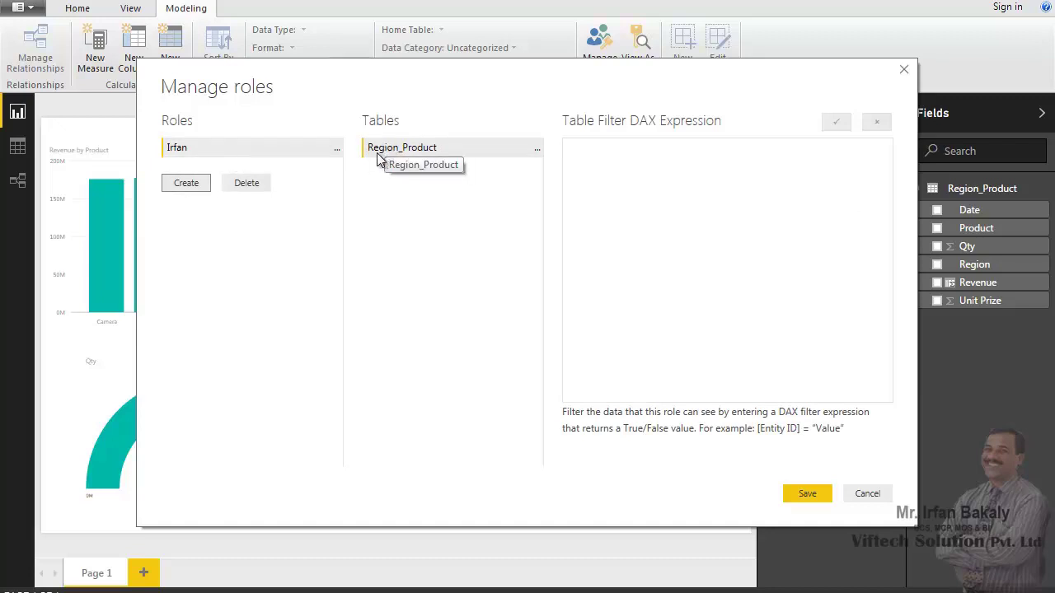
# Step: Give the role a Region_Product filter [Region] = "West" and save it
pyautogui.click(536, 151)
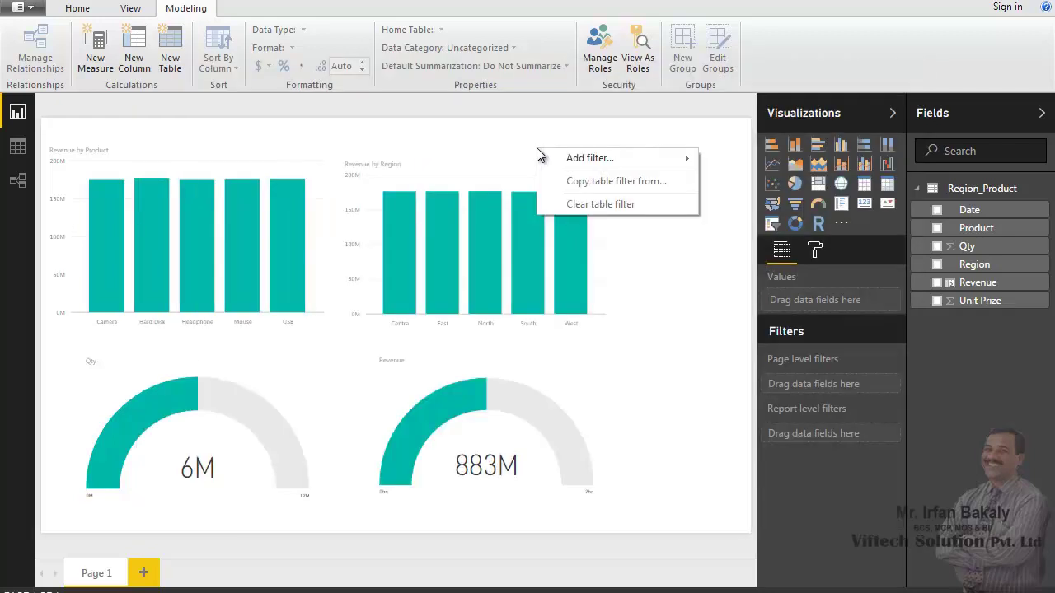
pyautogui.moveTo(570, 169)
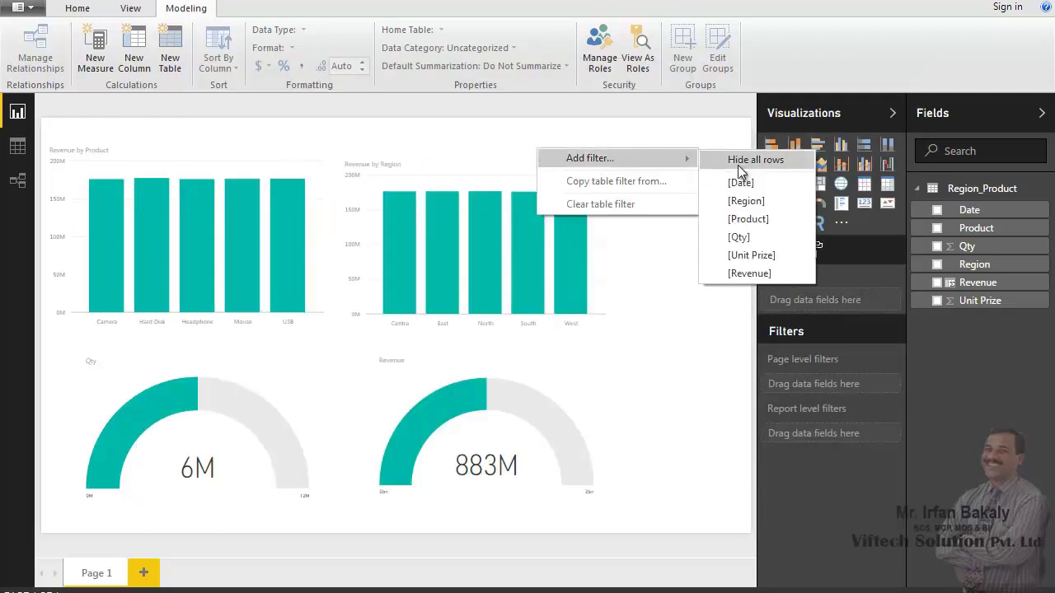
pyautogui.click(765, 206)
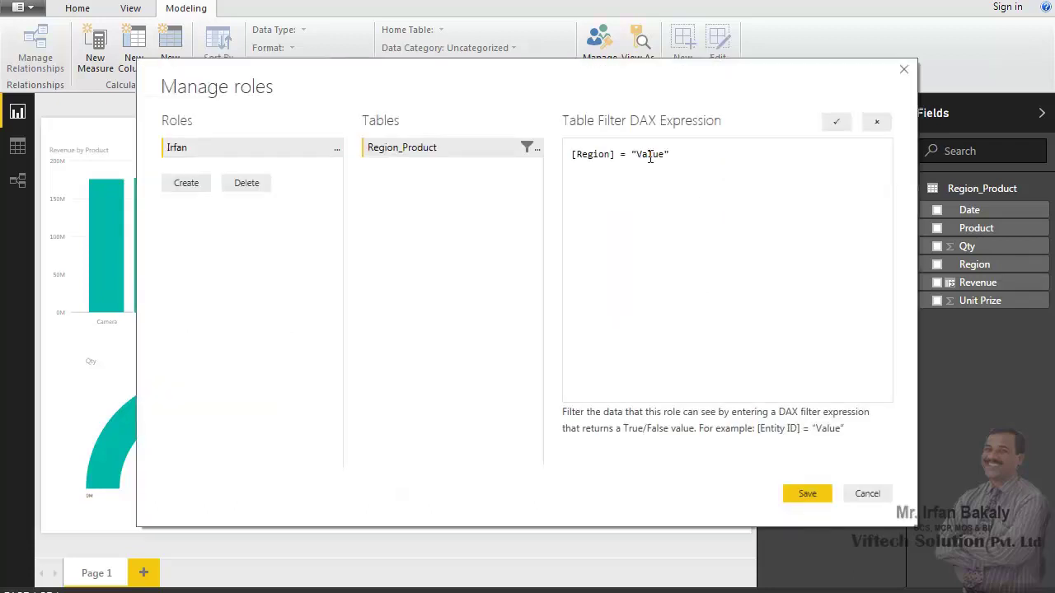
pyautogui.doubleClick(646, 155)
pyautogui.press('BackSpace')
pyautogui.write('West')
pyautogui.click(789, 494)
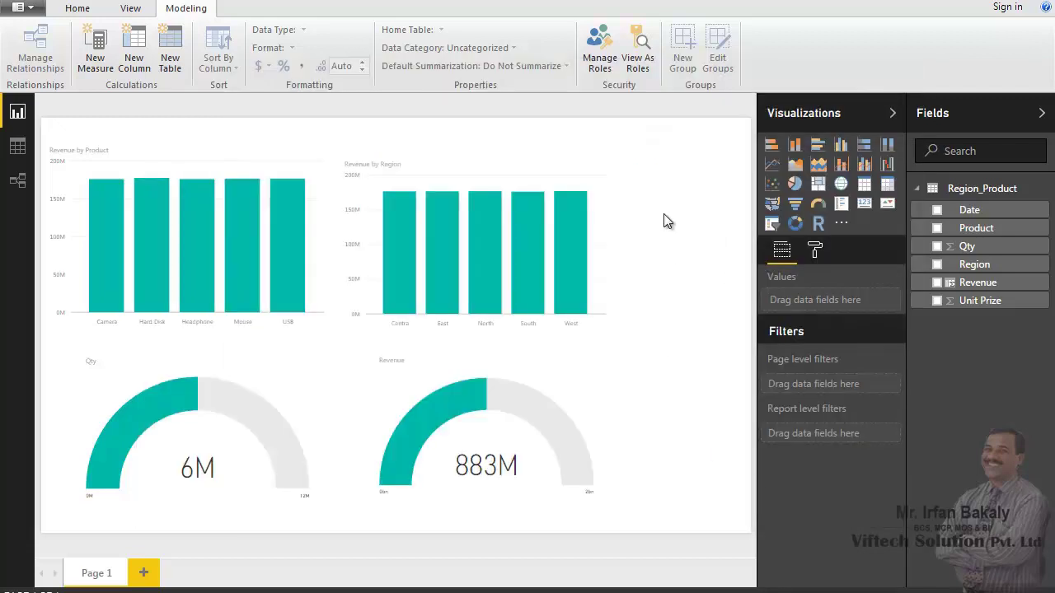
# Step: View the report as the new West role via View As Roles
pyautogui.click(639, 48)
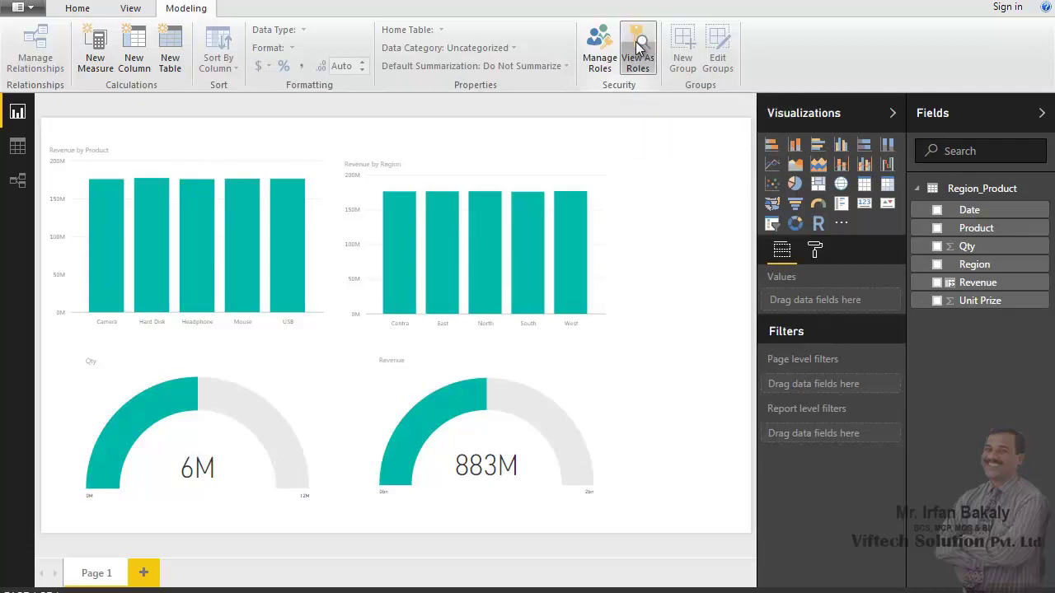
pyautogui.click(416, 239)
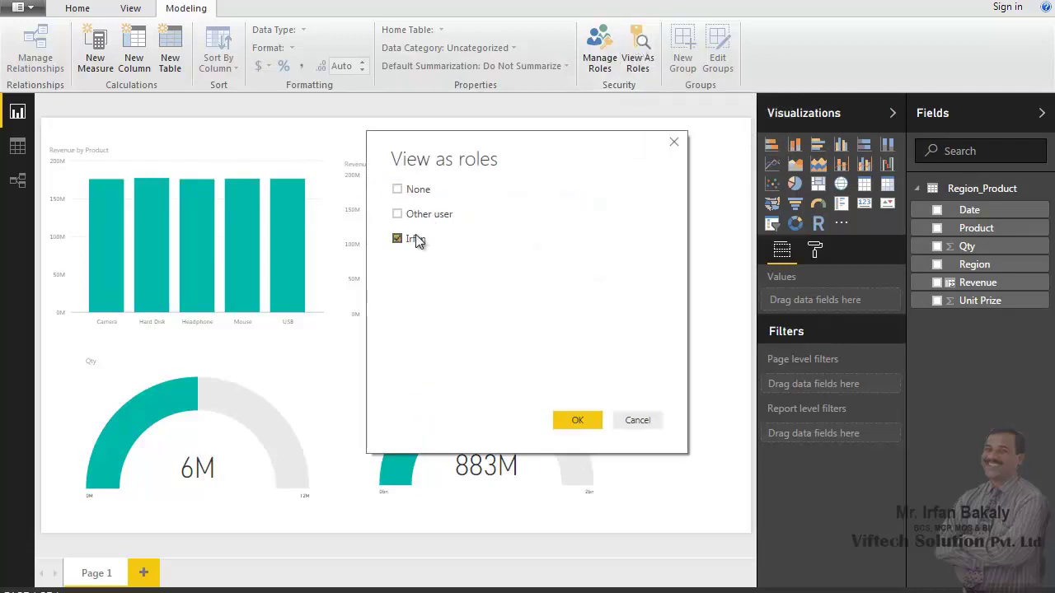
pyautogui.click(576, 421)
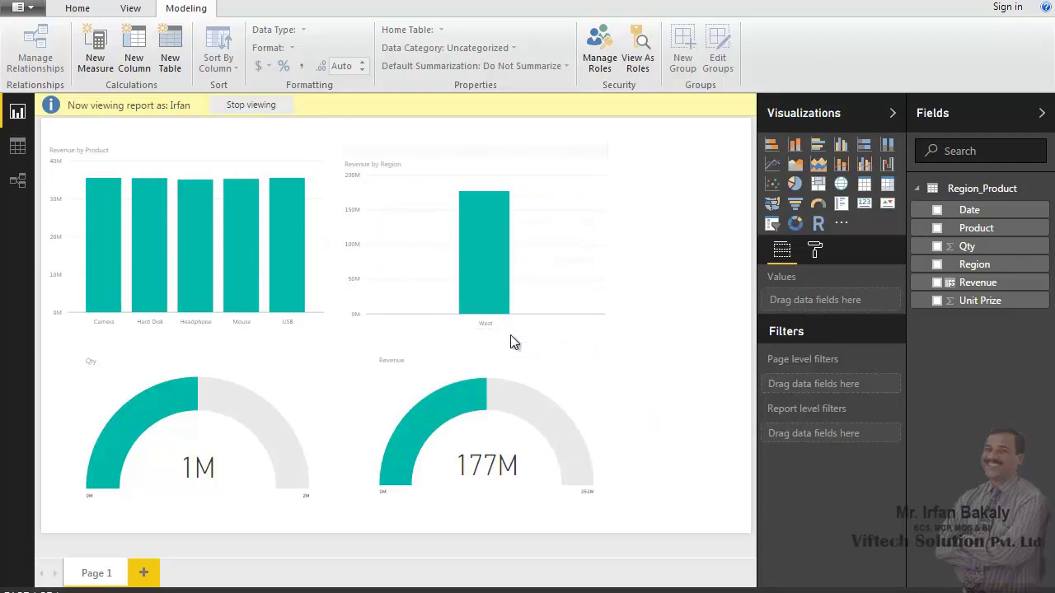
pyautogui.moveTo(487, 282)
# Step: Stop viewing as the role and confirm each product and region shows about 176M revenue
pyautogui.click(251, 104)
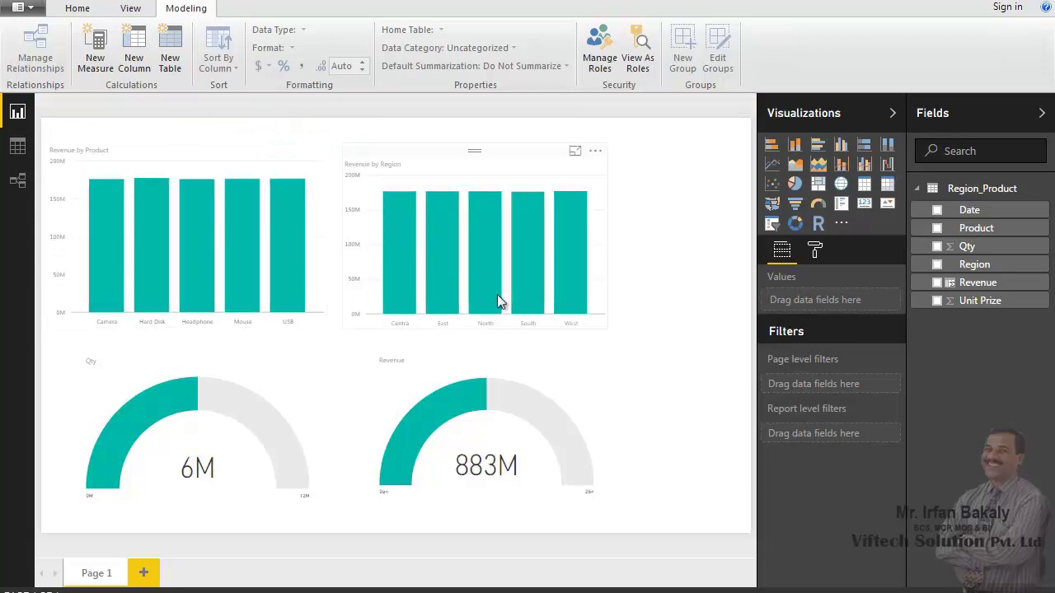
pyautogui.moveTo(521, 312)
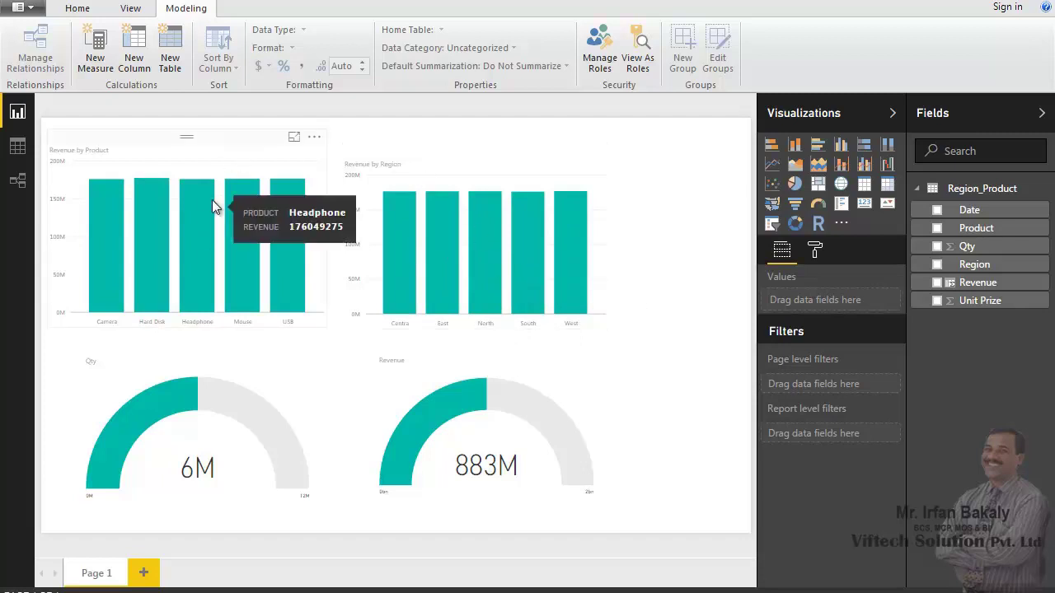
pyautogui.moveTo(231, 263)
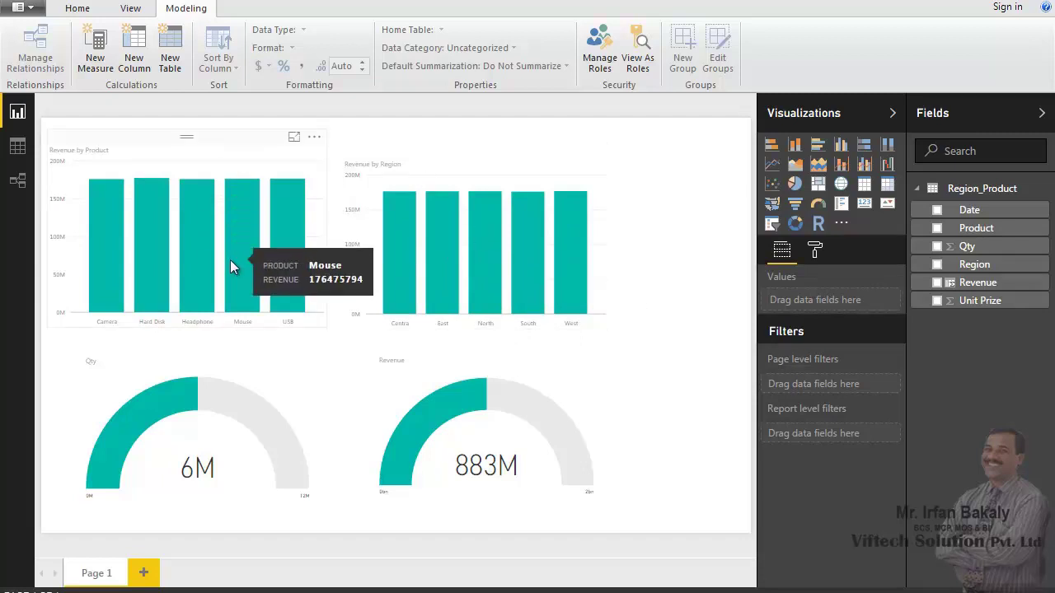
pyautogui.moveTo(147, 261)
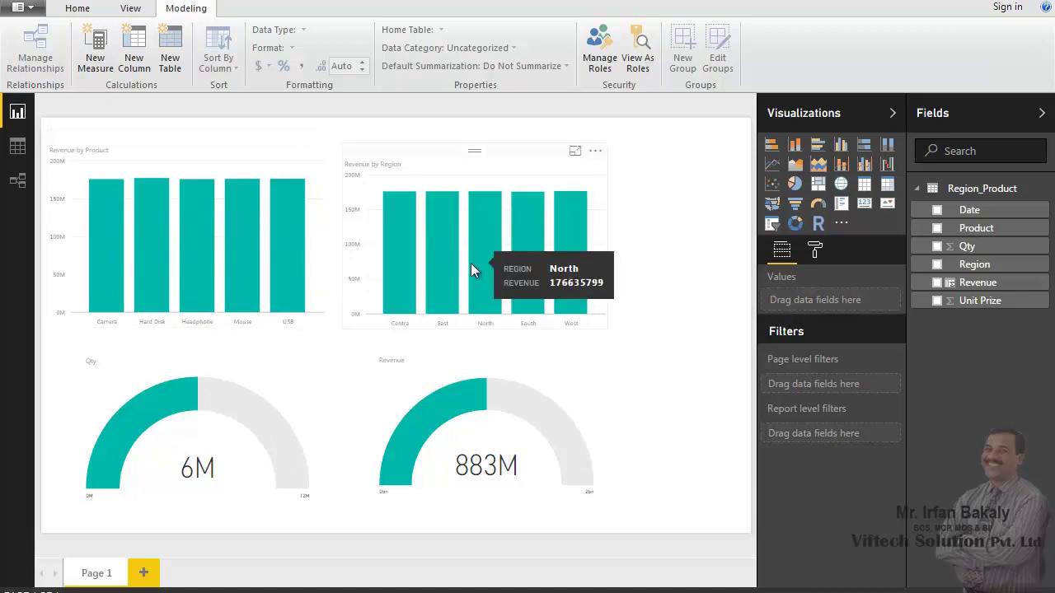
# Step: Add a [Product] = "Camera" condition to the role's Region_Product filter
pyautogui.click(595, 56)
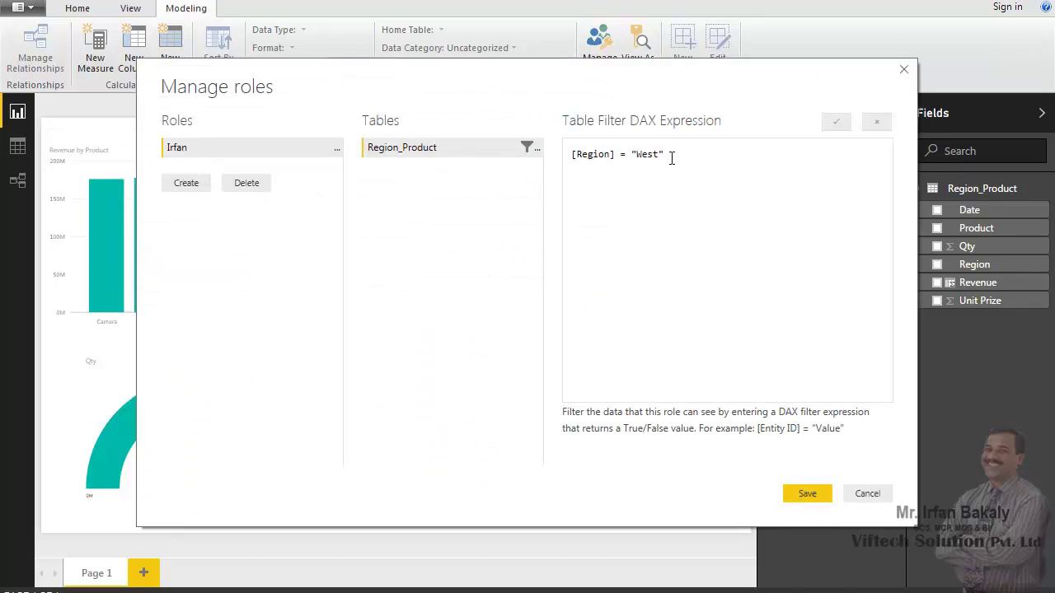
pyautogui.click(537, 150)
pyautogui.moveTo(602, 169)
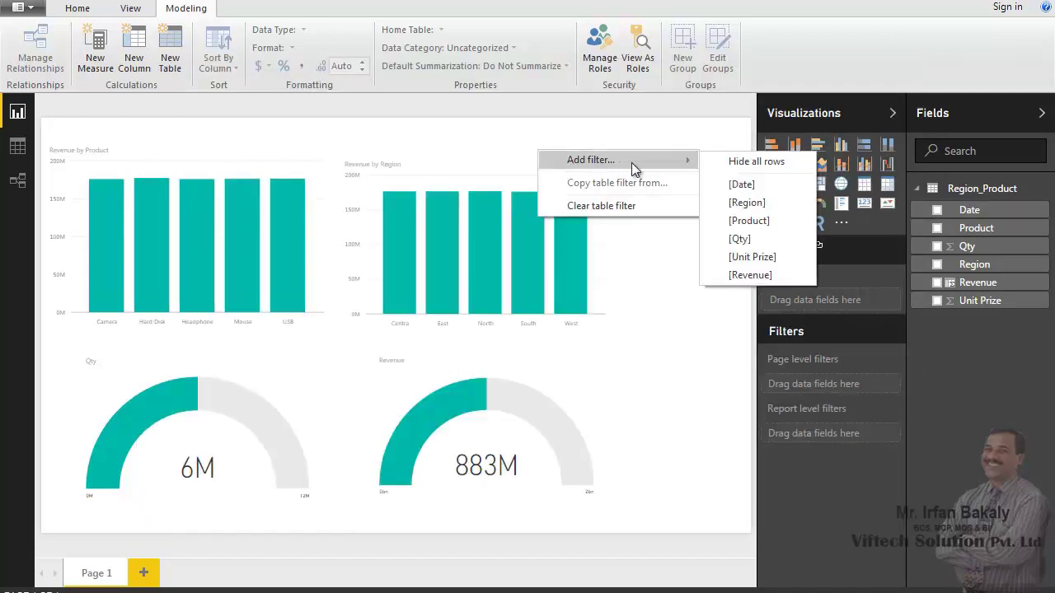
pyautogui.click(766, 227)
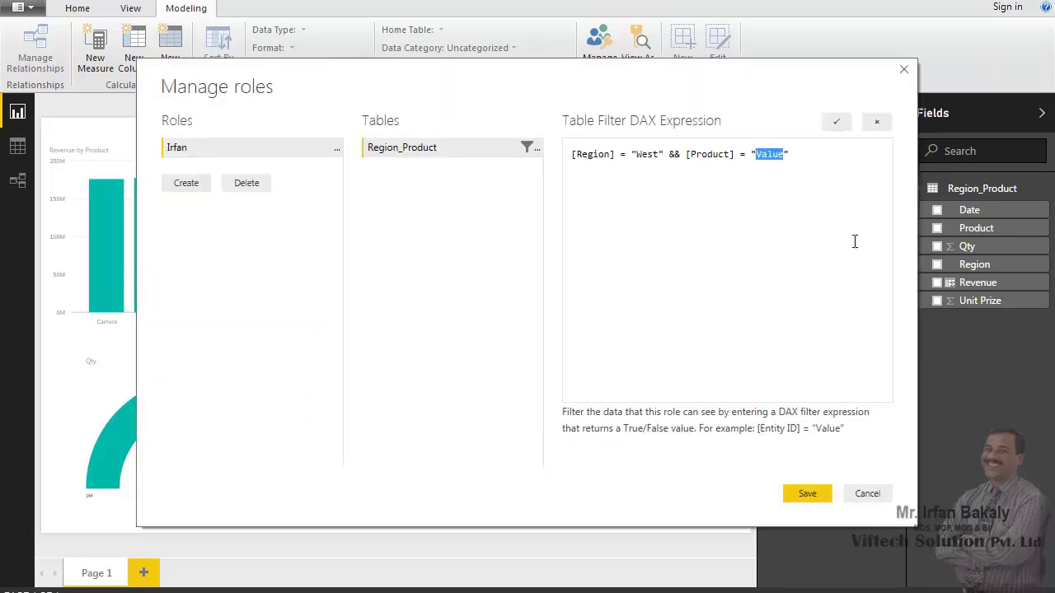
pyautogui.write('Camera')
# Step: Try || as the joining operator, then restore && so both conditions are required
pyautogui.doubleClick(673, 155)
pyautogui.click(681, 156)
pyautogui.press('BackSpace')
pyautogui.press('BackSpace')
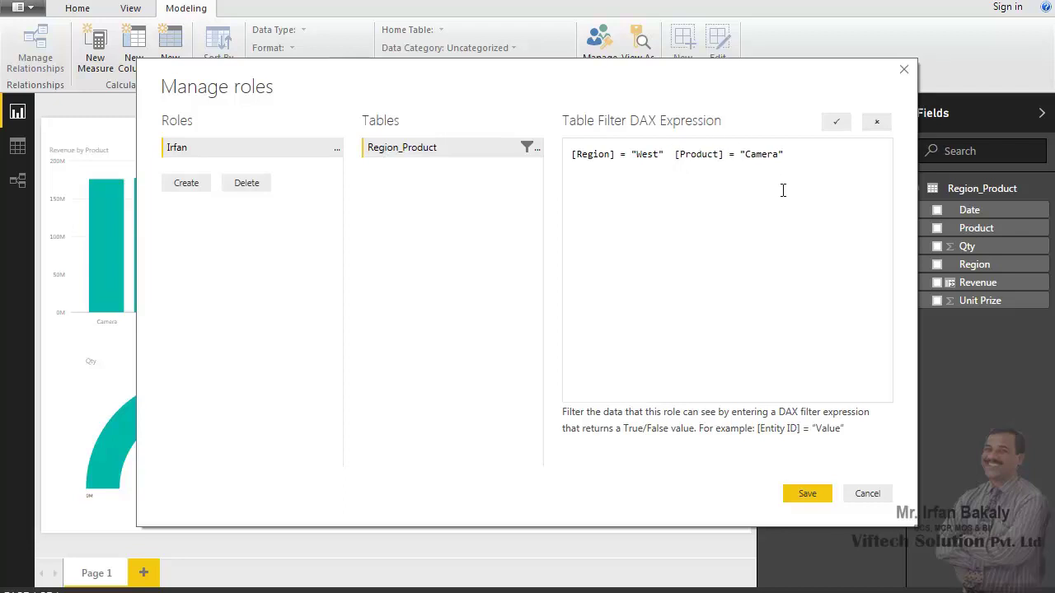
pyautogui.write('||')
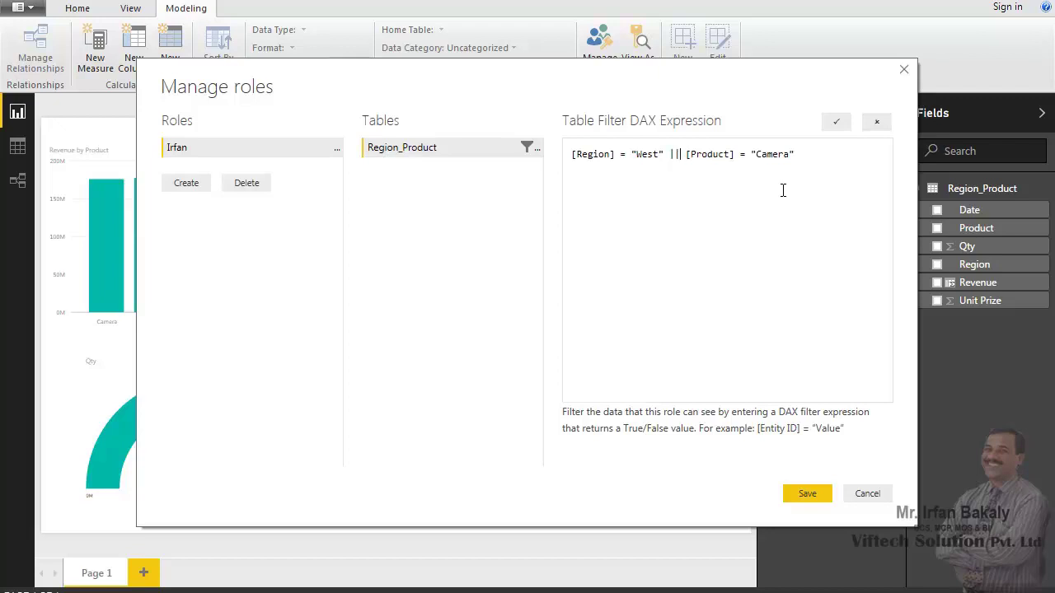
pyautogui.press('BackSpace')
pyautogui.press('BackSpace')
pyautogui.write('&&')
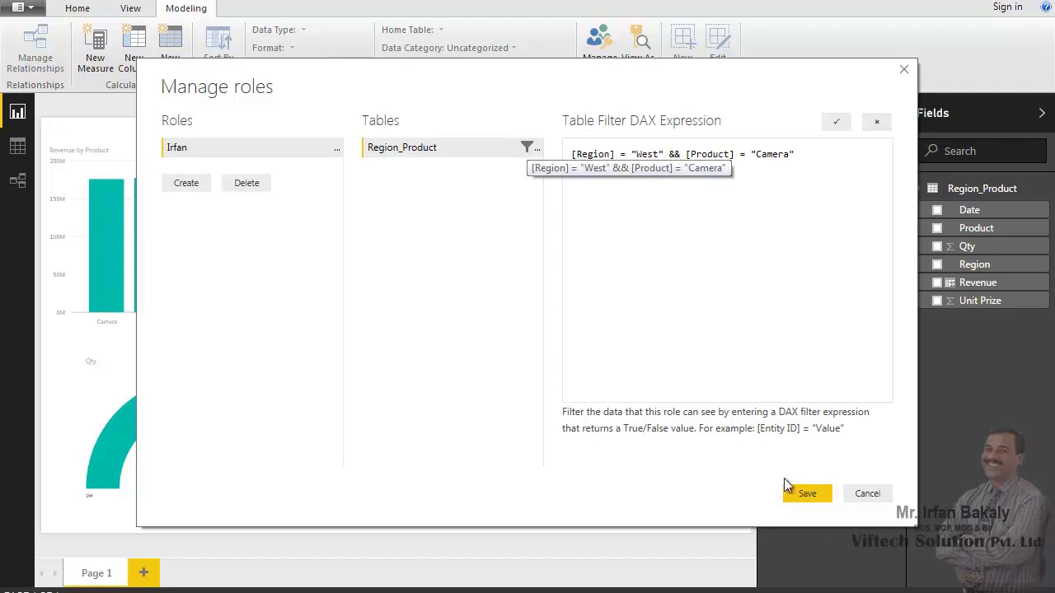
# Step: Save the West–Camera role, preview the report as it, check the gauges, then stop viewing
pyautogui.click(823, 498)
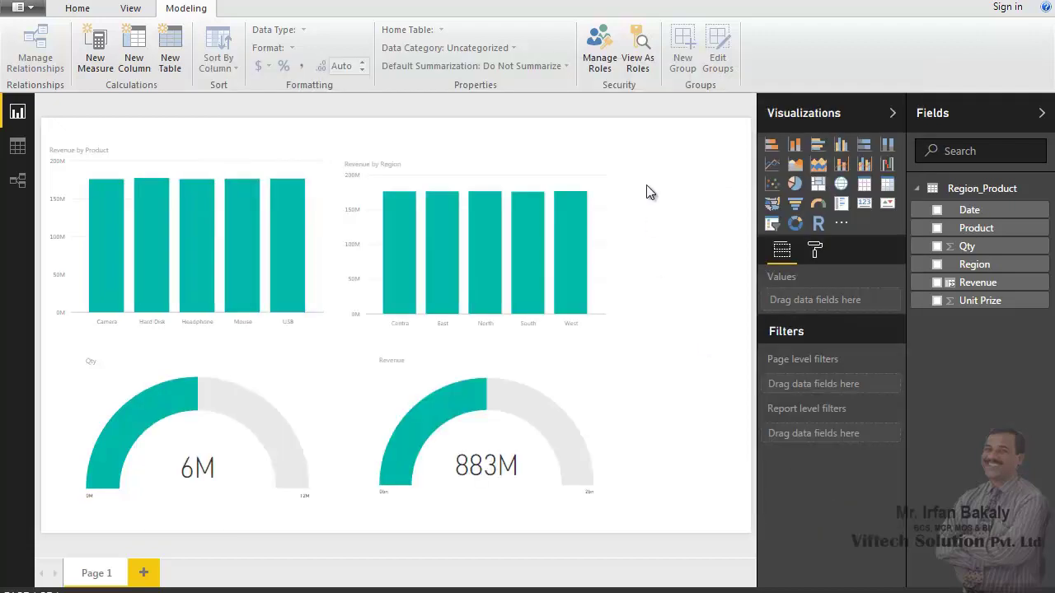
pyautogui.click(639, 64)
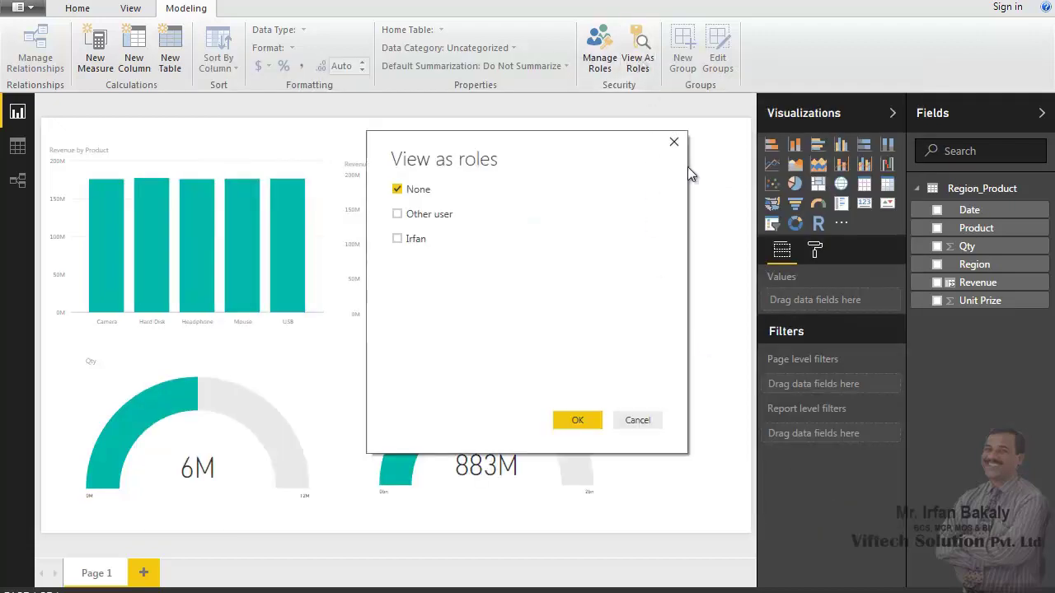
pyautogui.click(417, 246)
pyautogui.click(577, 421)
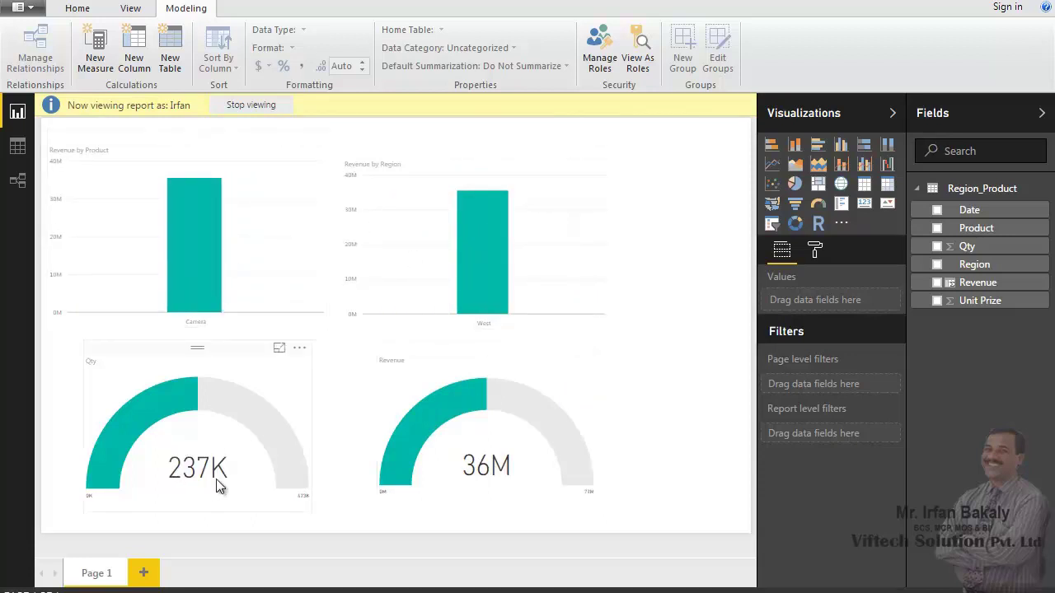
pyautogui.moveTo(180, 485)
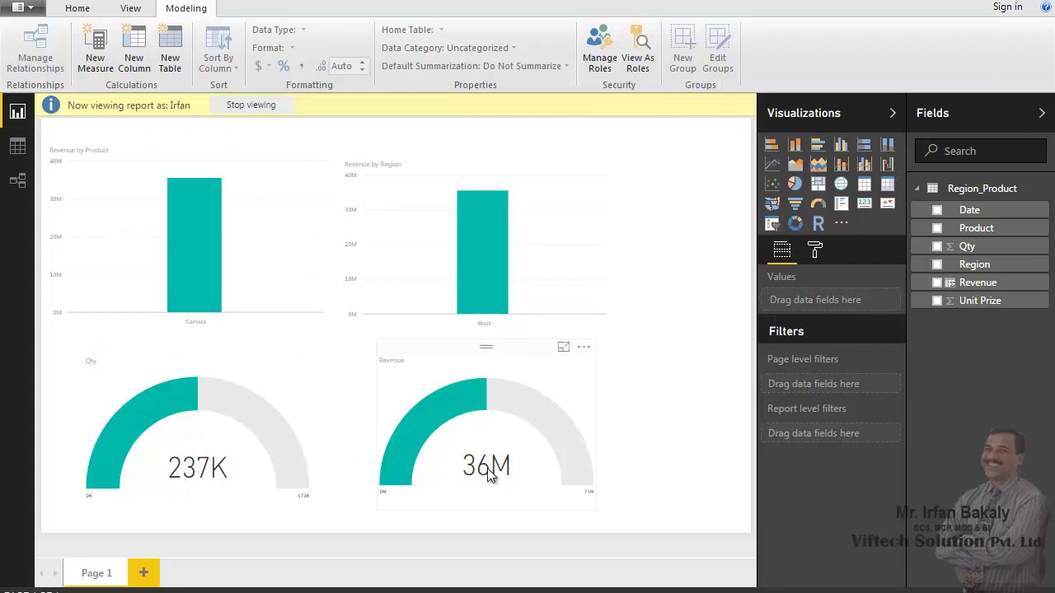
pyautogui.moveTo(488, 483)
pyautogui.click(255, 106)
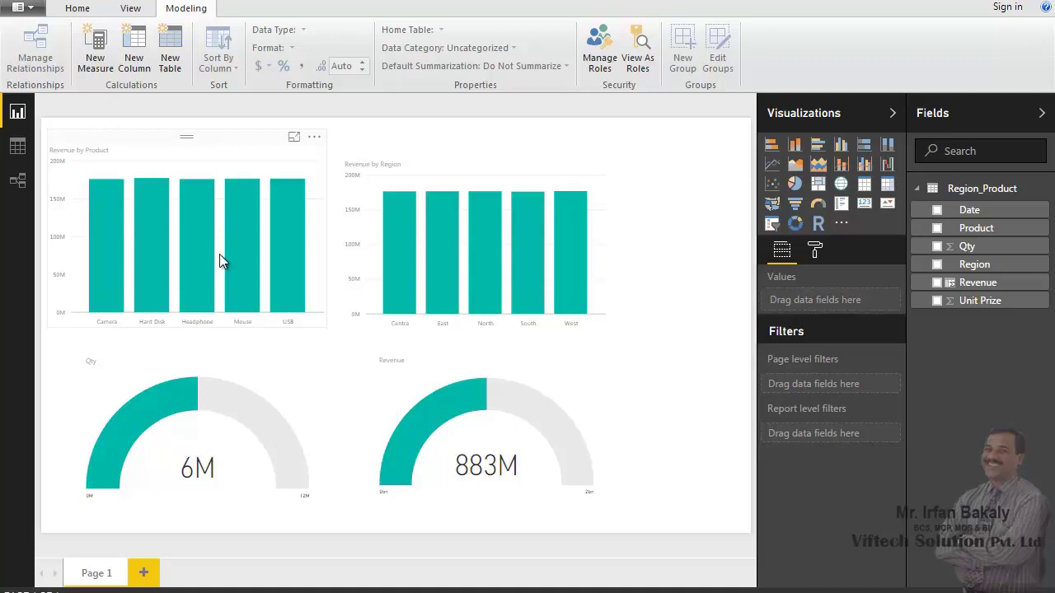
# Step: Create a second security role named after another user
pyautogui.click(604, 46)
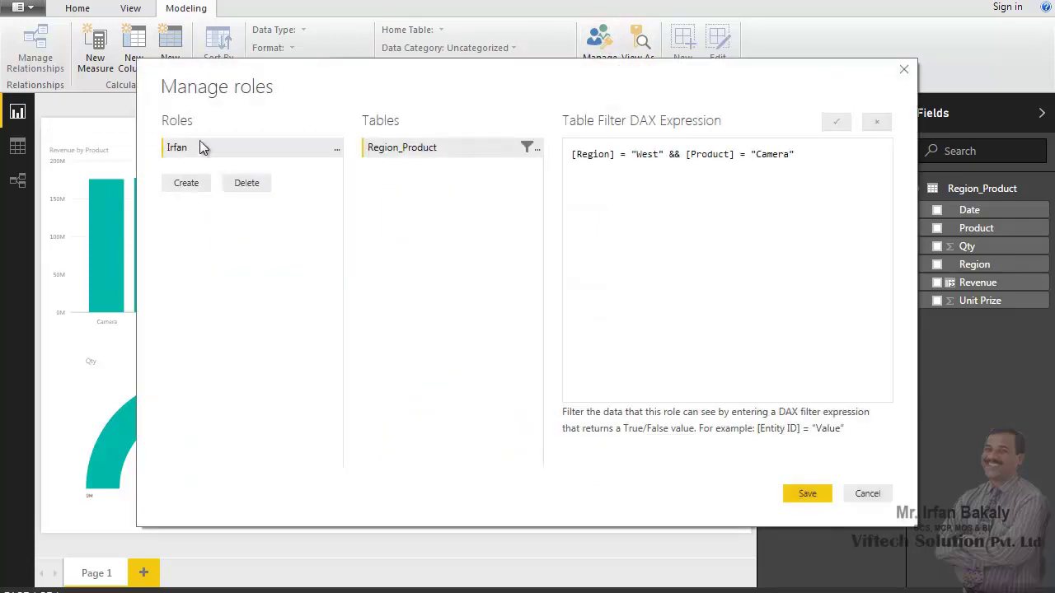
pyautogui.click(196, 184)
pyautogui.write('Fahad')
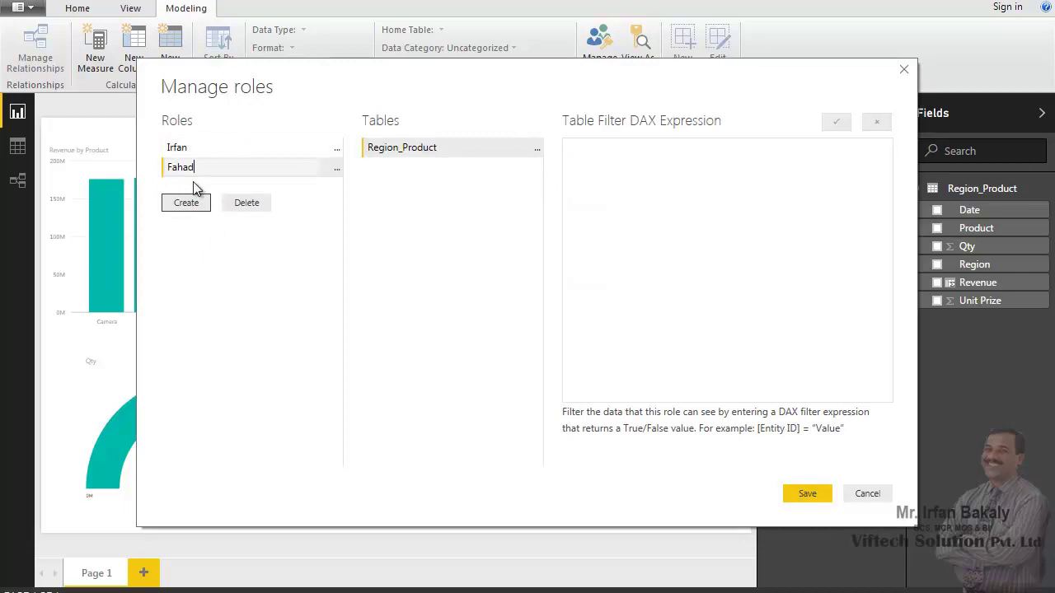
pyautogui.click(489, 152)
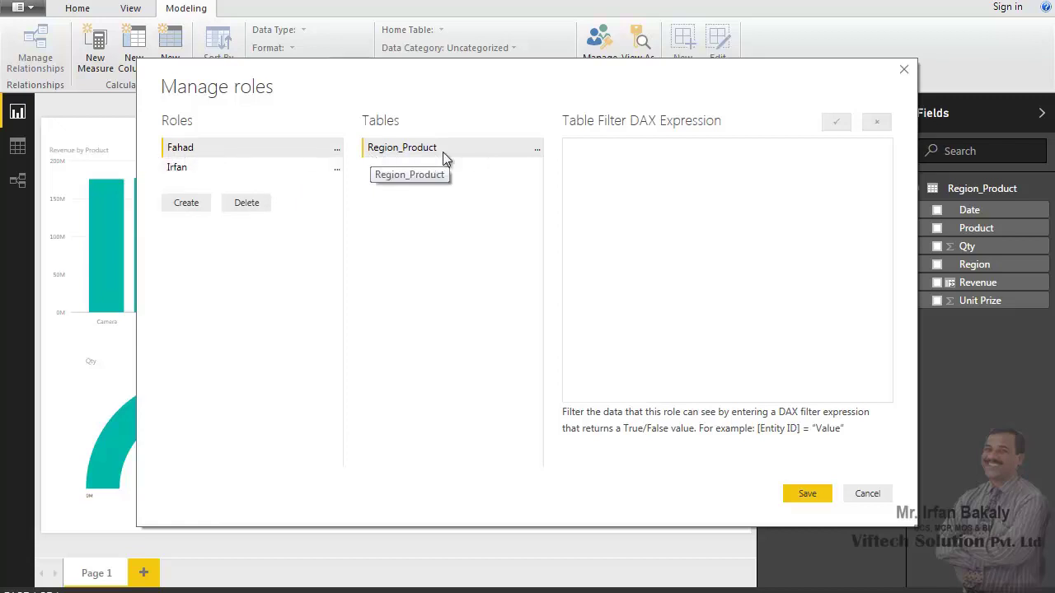
# Step: Add a [Region] = "East" condition to the role's Region_Product filter
pyautogui.click(537, 148)
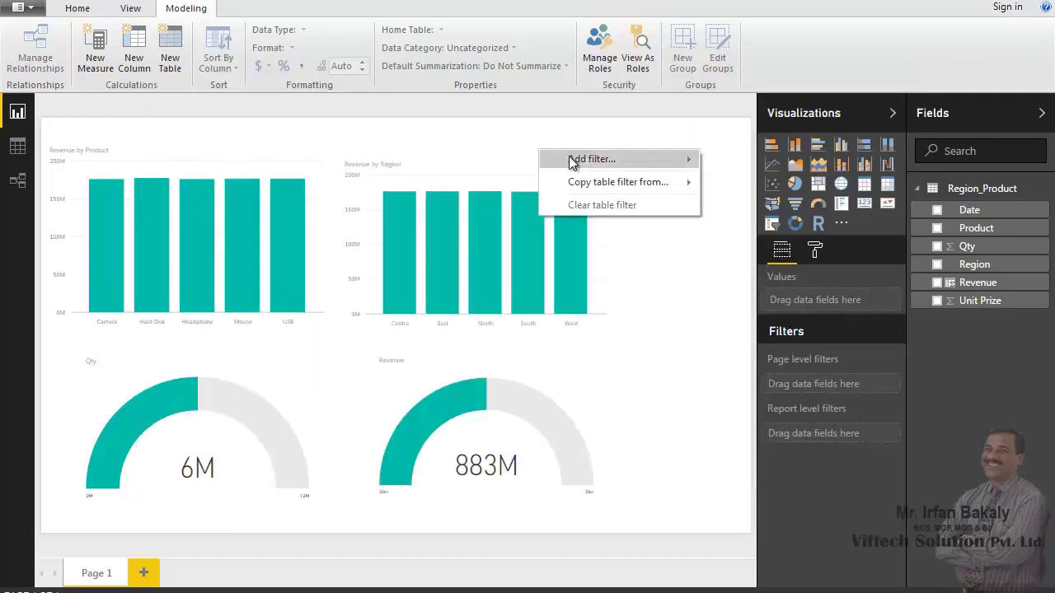
pyautogui.moveTo(581, 162)
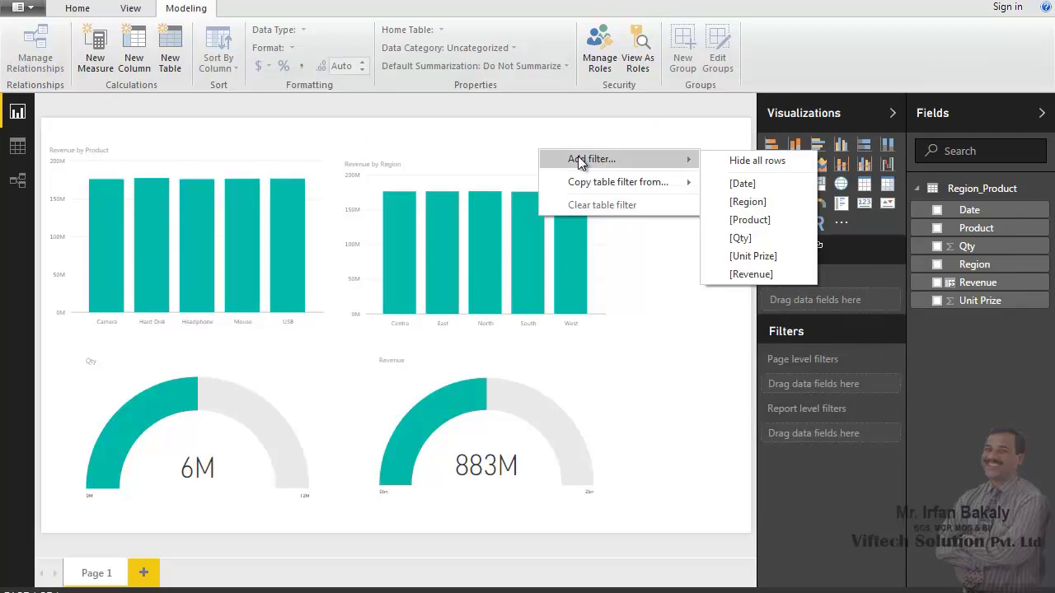
pyautogui.click(751, 203)
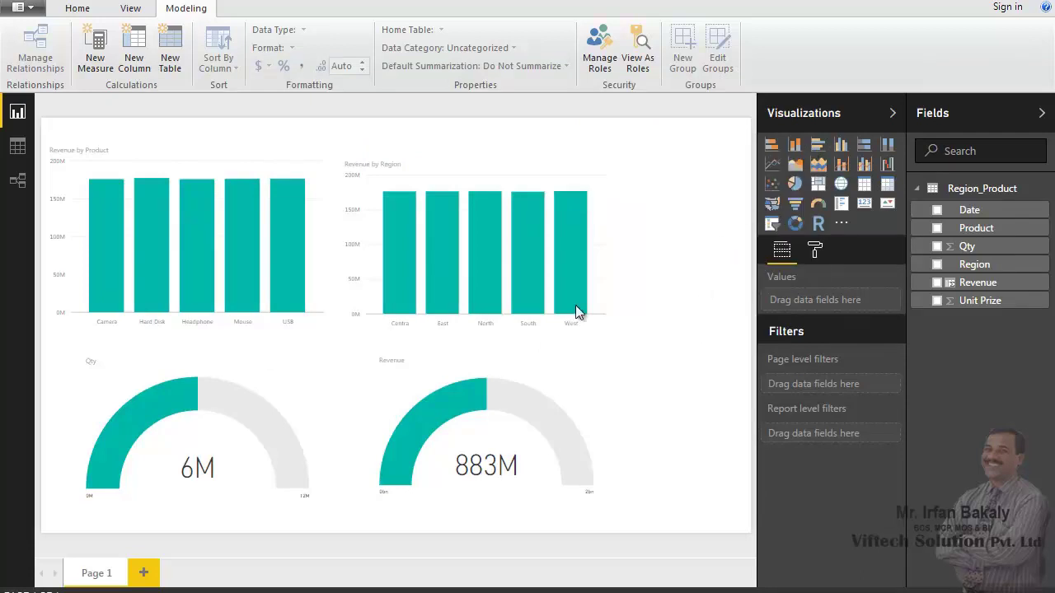
pyautogui.press('BackSpace')
pyautogui.write('East')
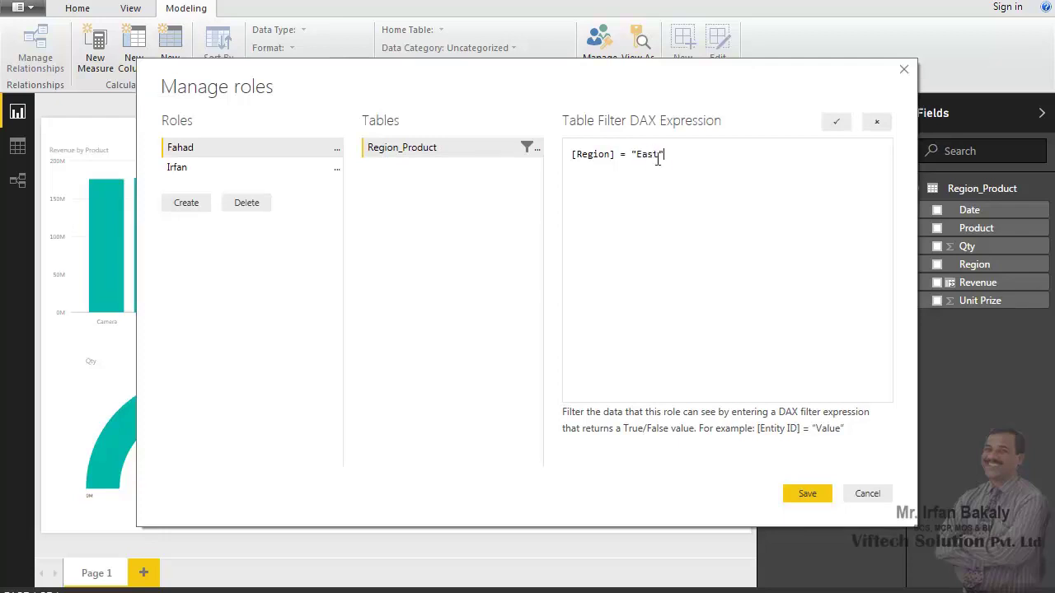
# Step: Add a [Product] = "Hard Disk" condition to the filter and save the role
pyautogui.click(536, 149)
pyautogui.moveTo(624, 173)
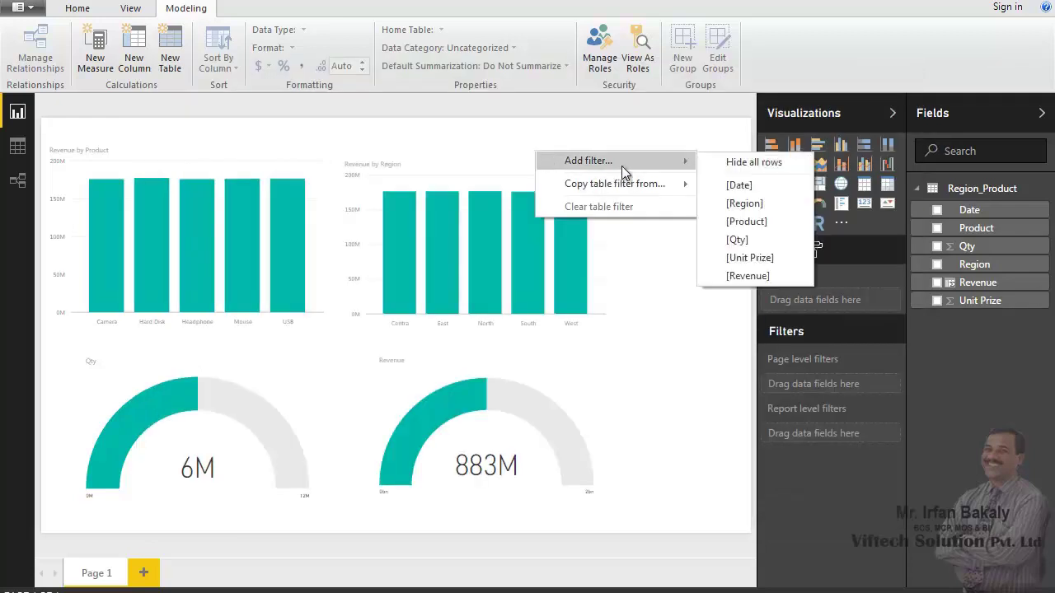
pyautogui.click(746, 222)
pyautogui.doubleClick(773, 154)
pyautogui.write('Hard Disk')
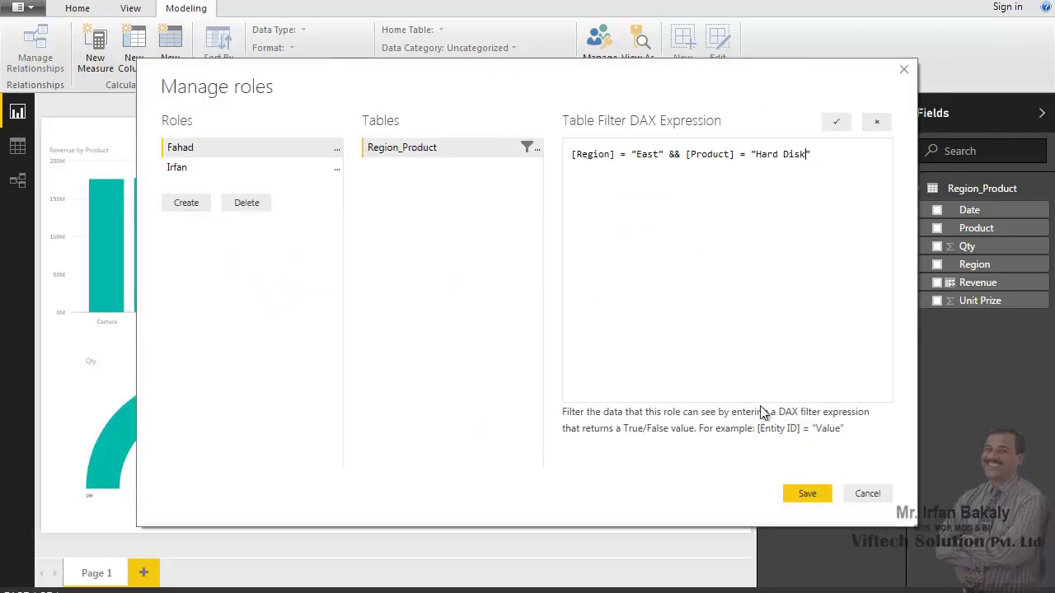
pyautogui.click(796, 497)
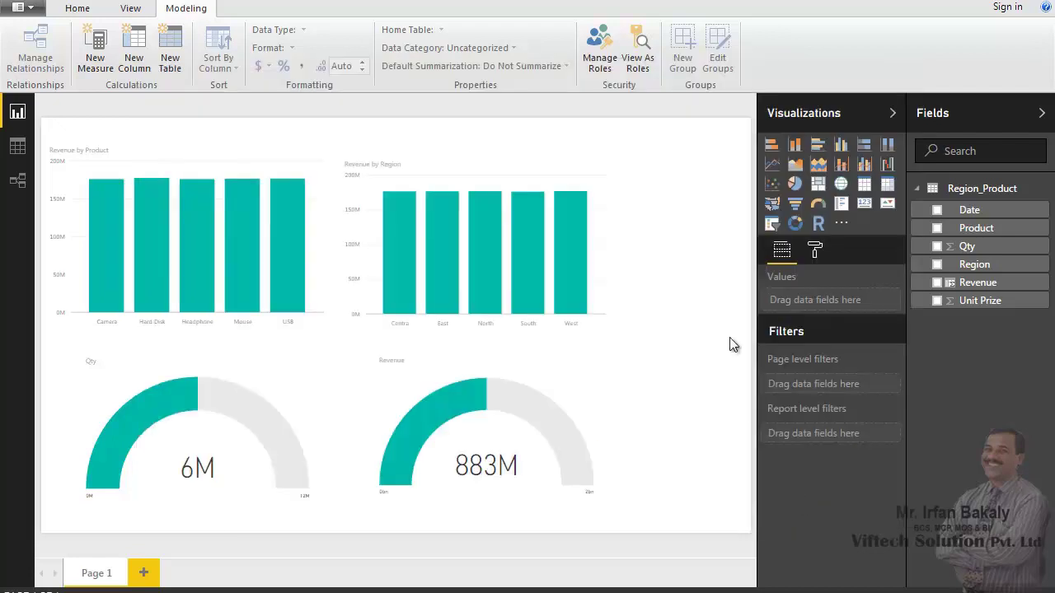
# Step: Preview as the East–Hard Disk role and check the values: Qty 234K, Revenue 35M
pyautogui.click(593, 51)
pyautogui.press('Escape')
pyautogui.click(642, 43)
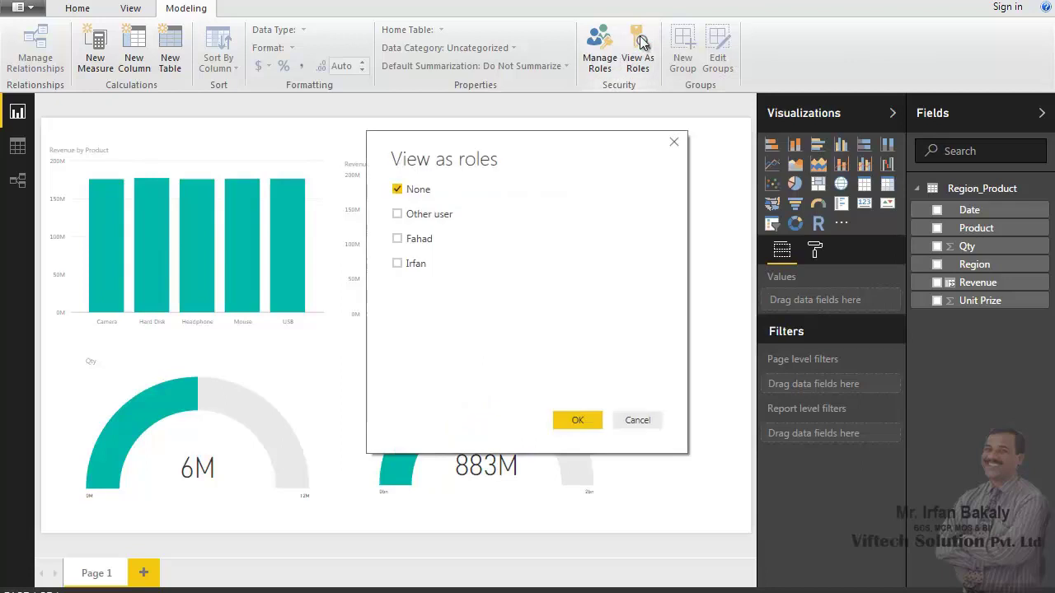
pyautogui.click(399, 239)
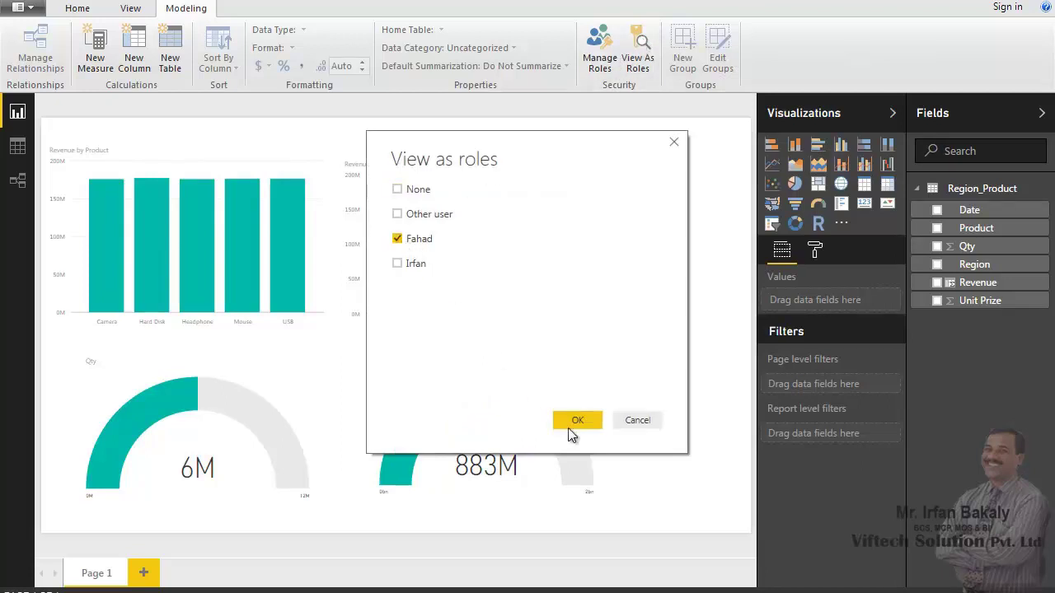
pyautogui.click(589, 423)
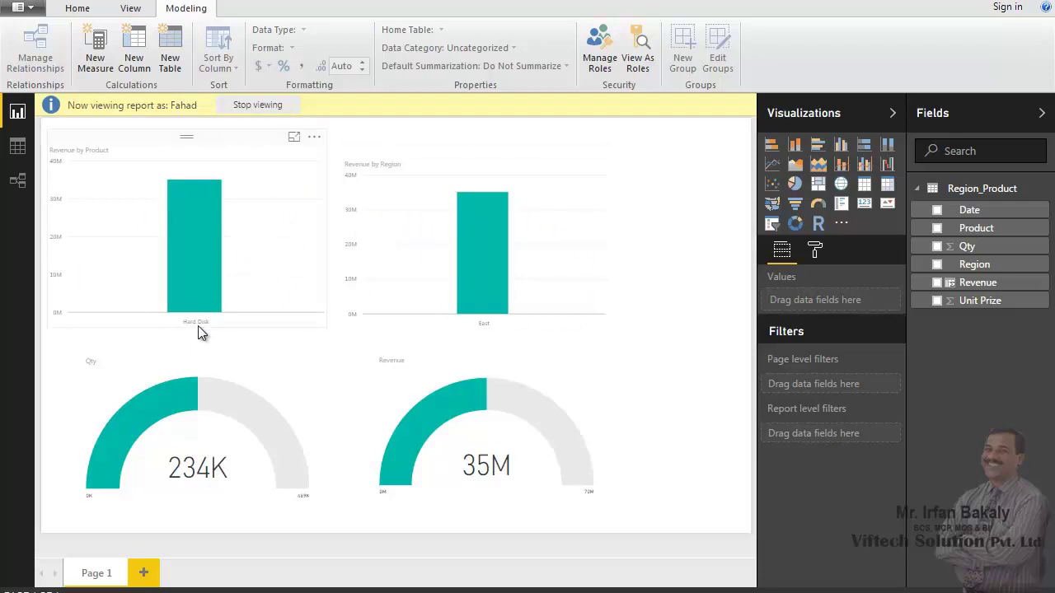
pyautogui.moveTo(478, 278)
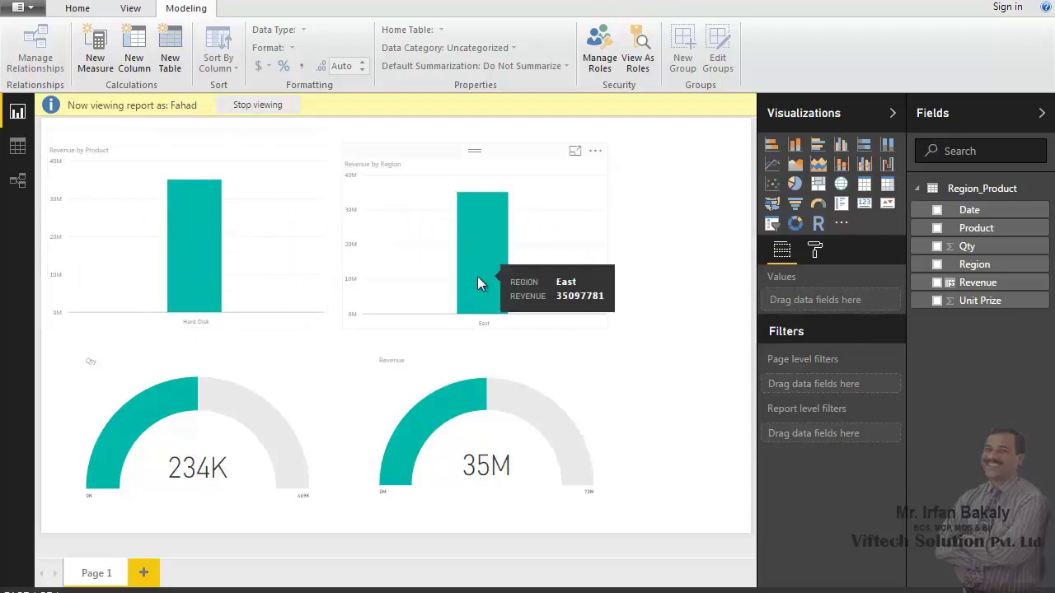
pyautogui.moveTo(214, 255)
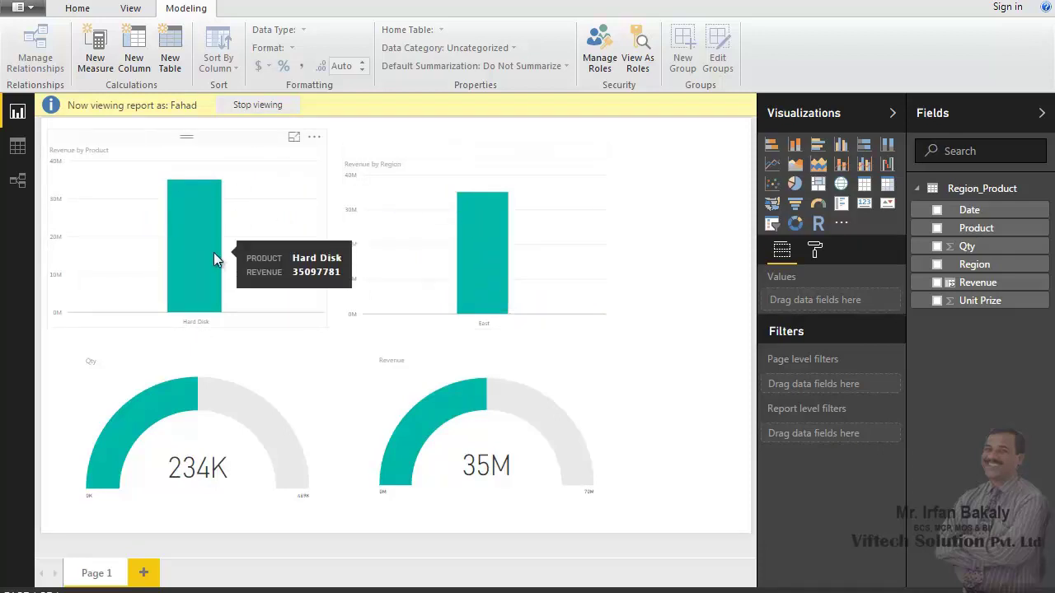
pyautogui.moveTo(478, 257)
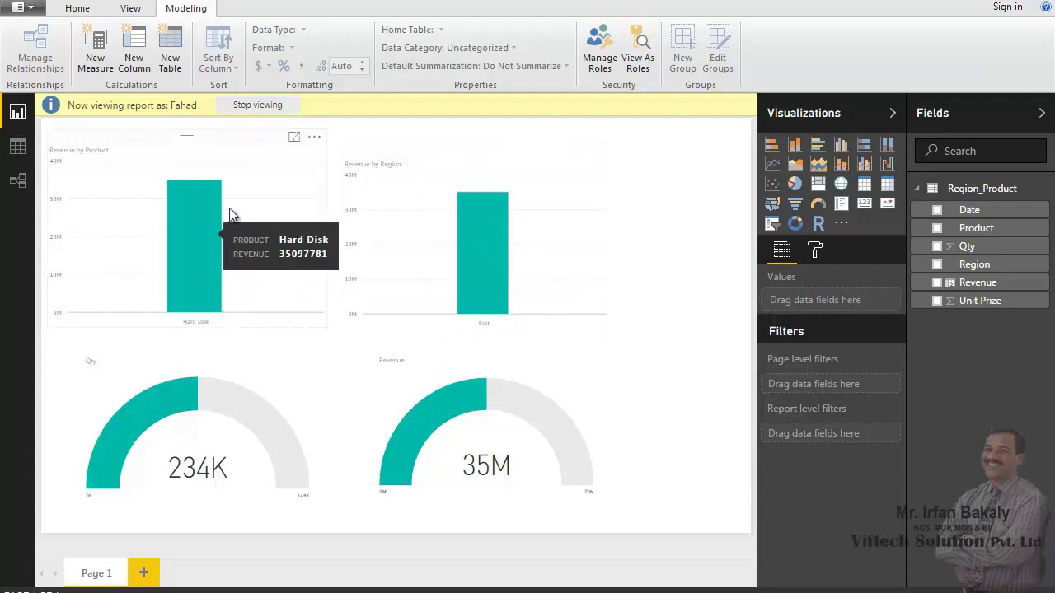
# Step: Preview the report as the West–Camera and East–Hard Disk roles combined (471K, 71M), then stop viewing to restore 6M and 883M
pyautogui.click(642, 61)
pyautogui.click(404, 265)
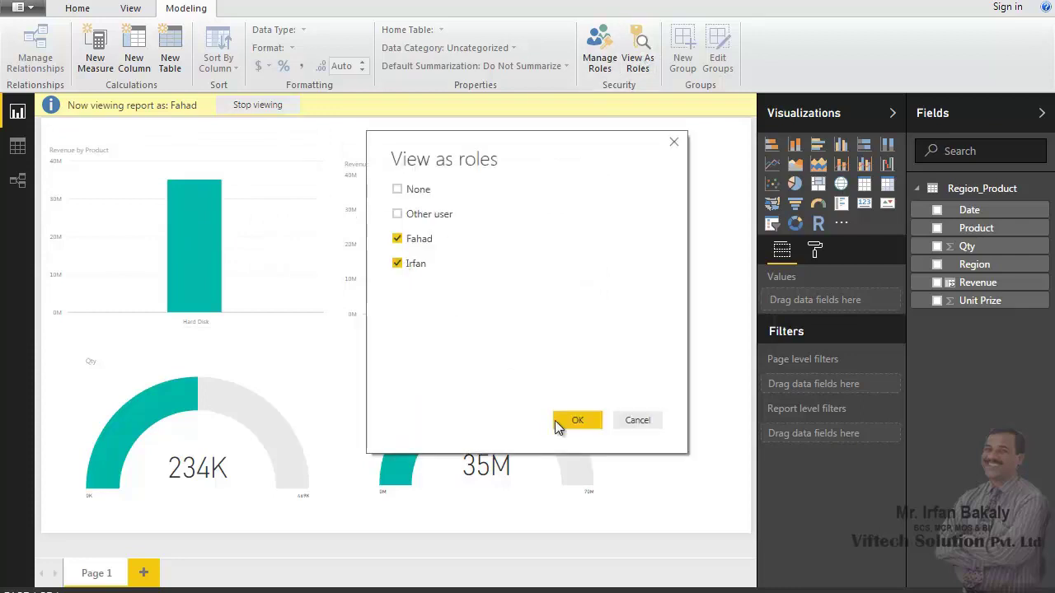
pyautogui.click(578, 421)
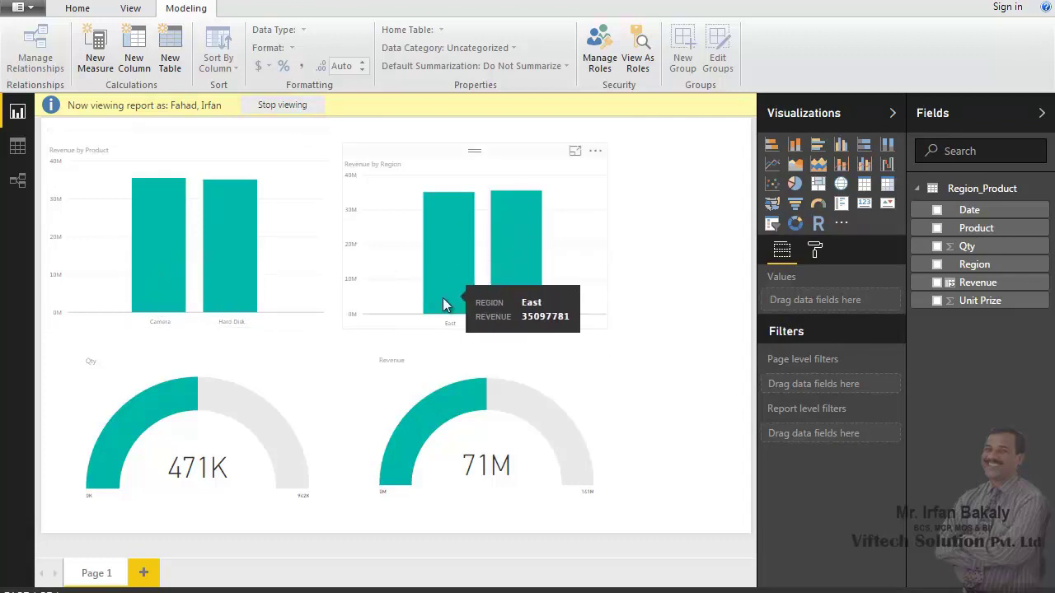
pyautogui.click(284, 110)
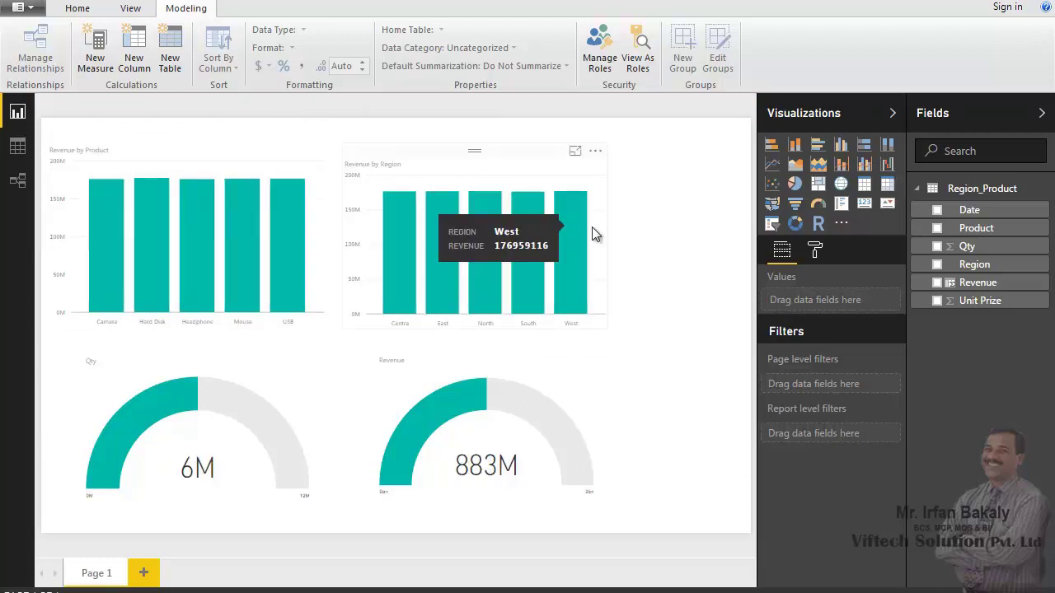
# Step: Delete the East–Hard Disk and West–Camera roles in Manage Roles and save the changes
pyautogui.click(610, 60)
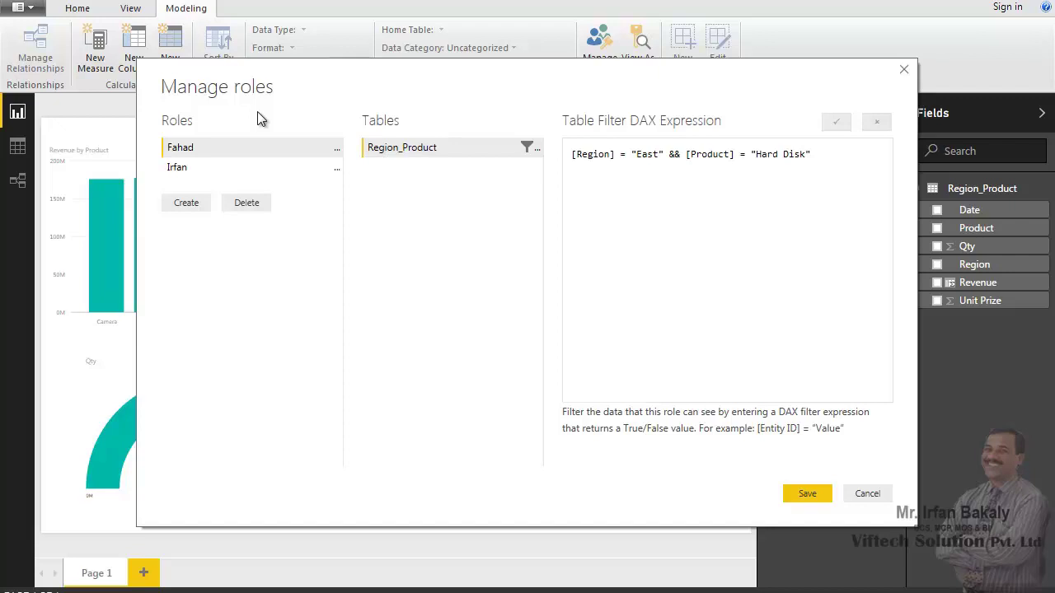
pyautogui.click(249, 204)
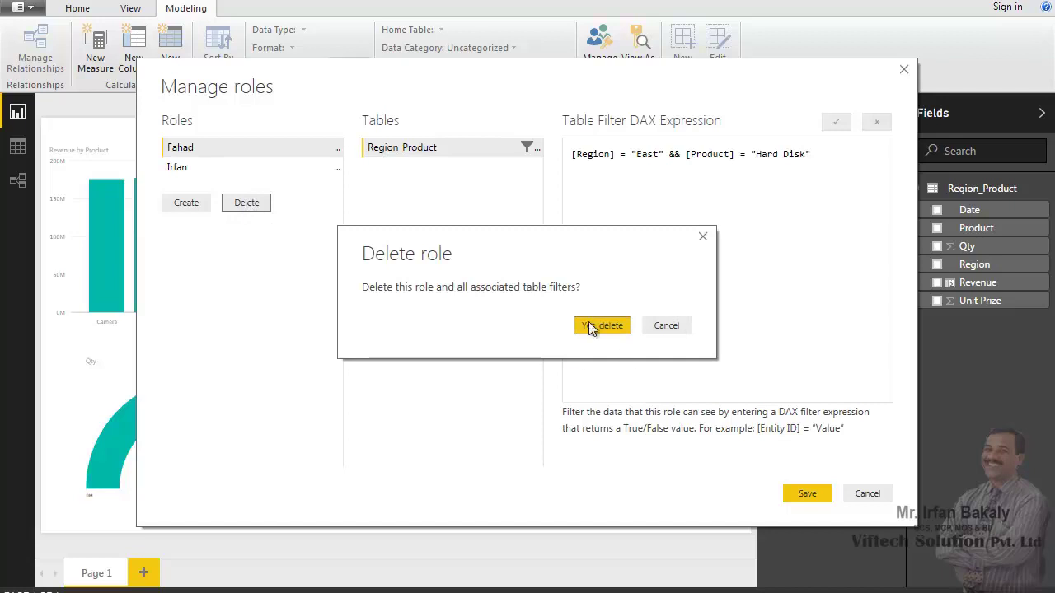
pyautogui.click(665, 325)
pyautogui.click(249, 187)
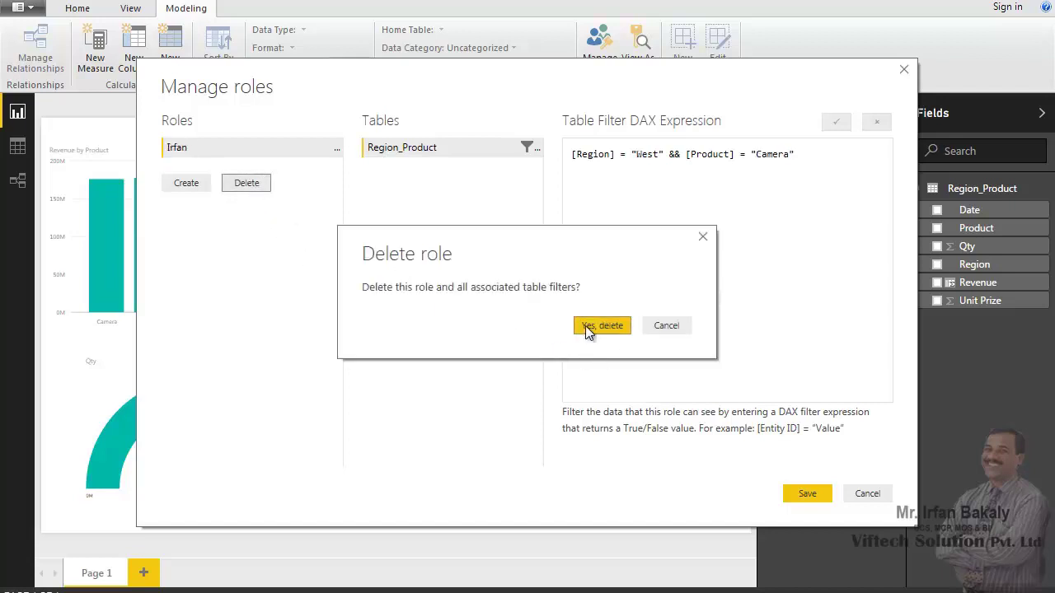
pyautogui.click(587, 326)
pyautogui.click(807, 495)
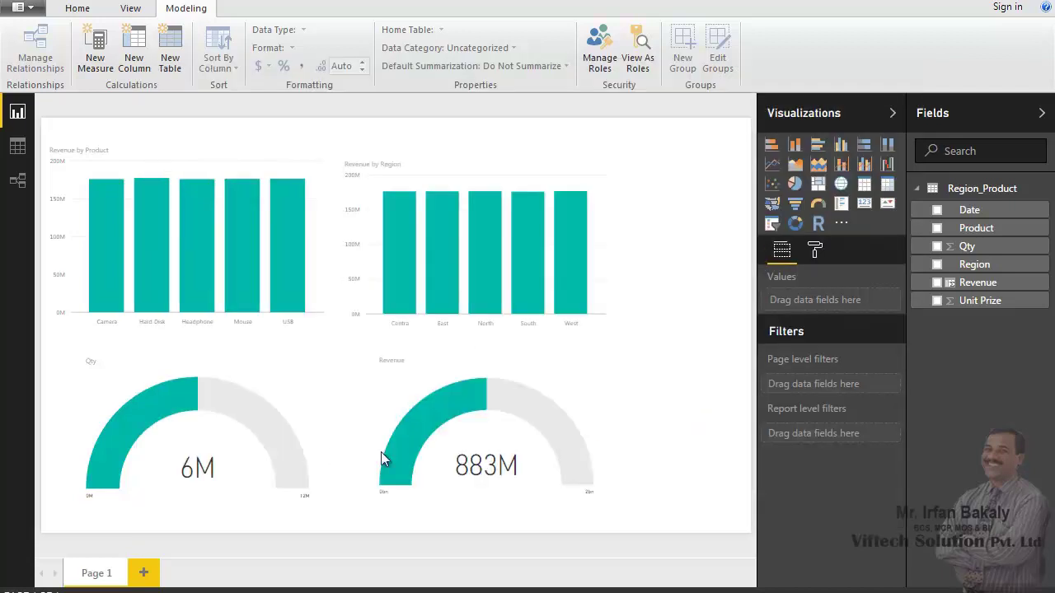